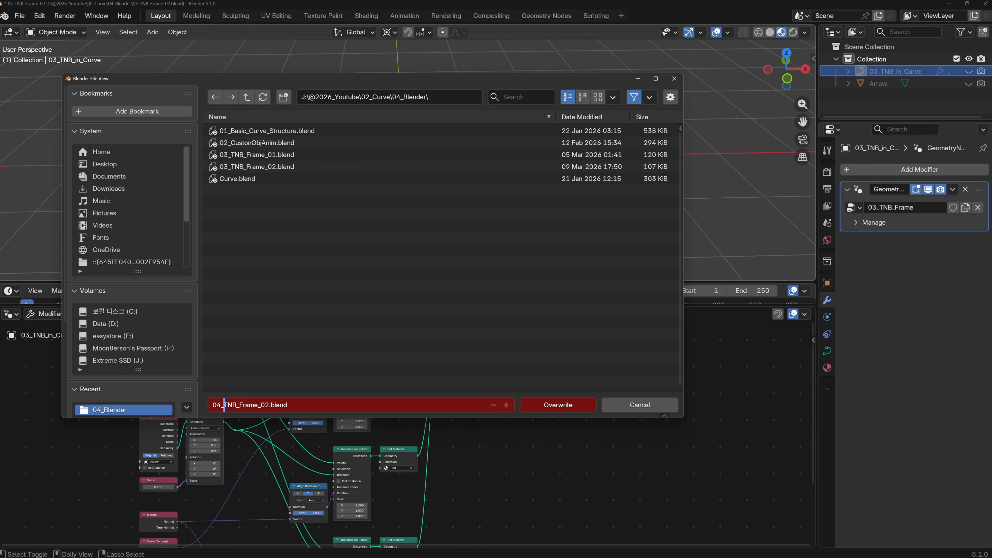
Save the file under the new name 04_Curve_Flow_Animation.blend.
key("shift+End")
type("Curve")
key("Return")
left_click(548, 404)
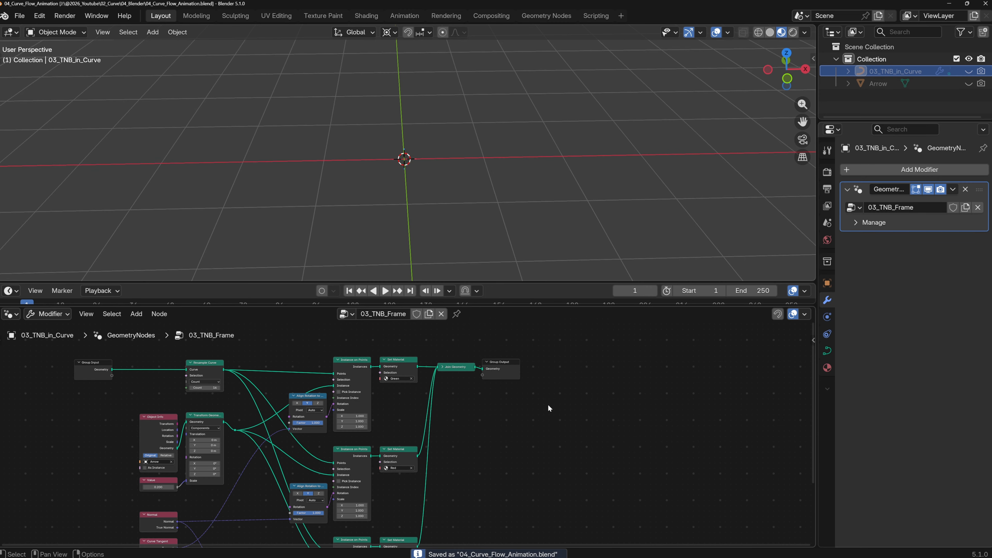
Add a Bézier circle at the origin and rename the object 04_Curve_Flow_Animation.
middle_click_drag(372, 257, 460, 241)
key("shift+a")
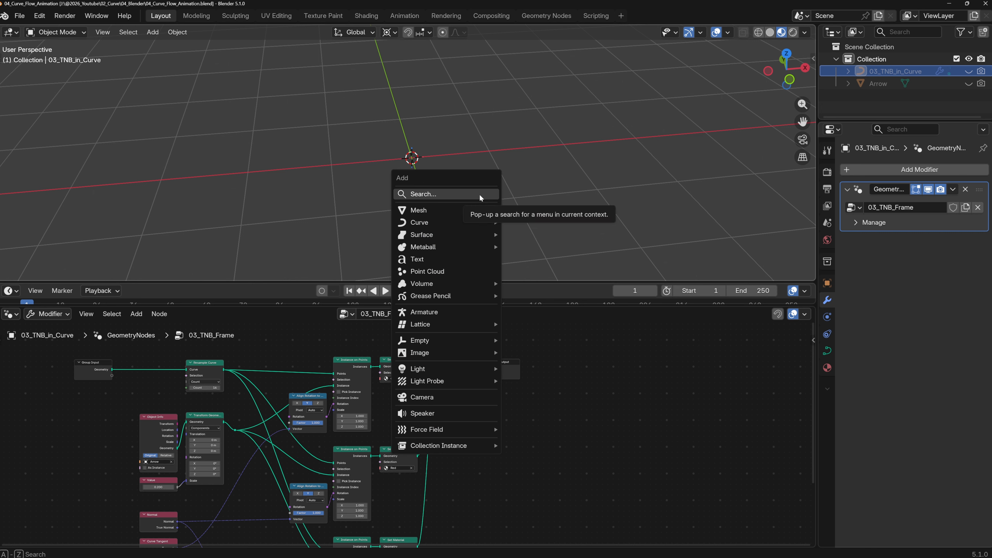
mouse_move(472, 226)
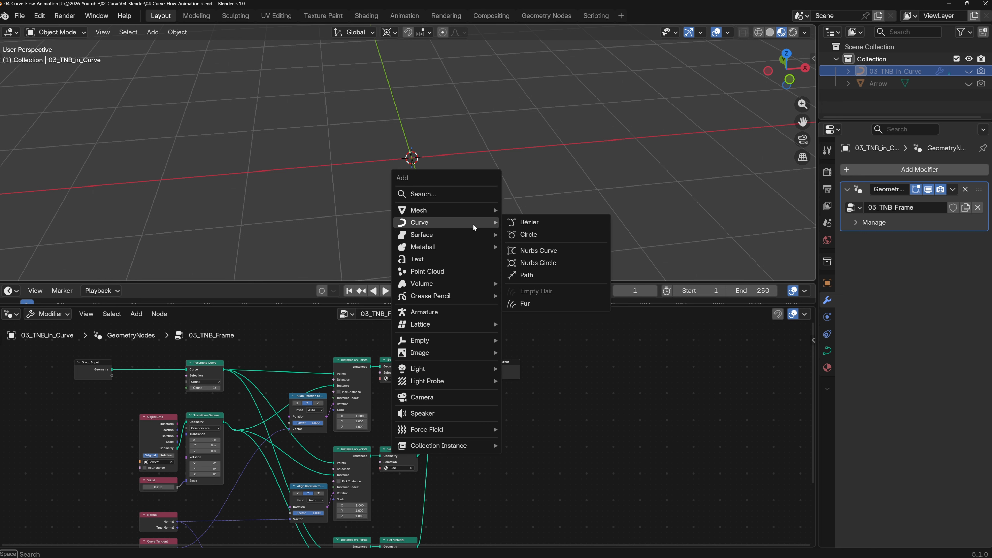
left_click(538, 235)
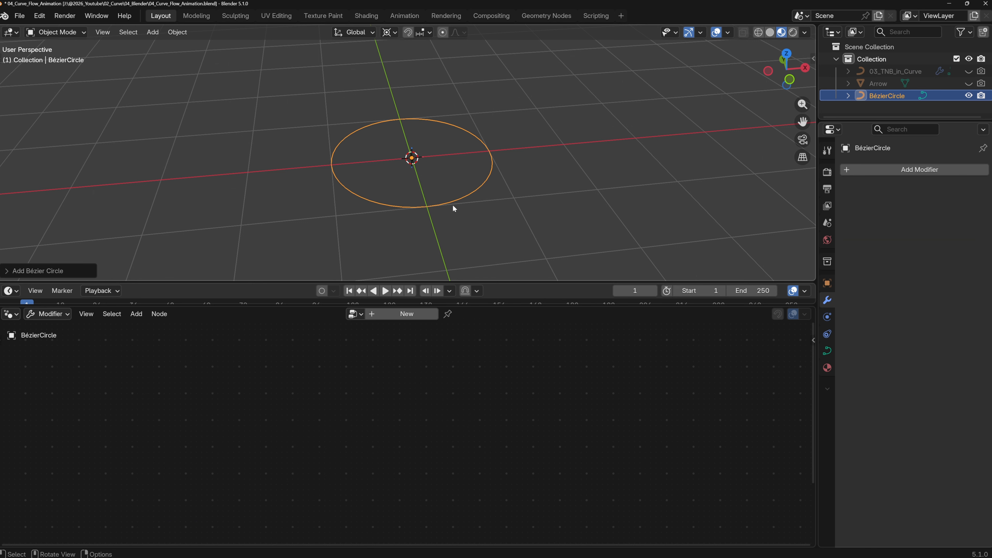
key("F2")
type("04_Curve_Flow_Animation")
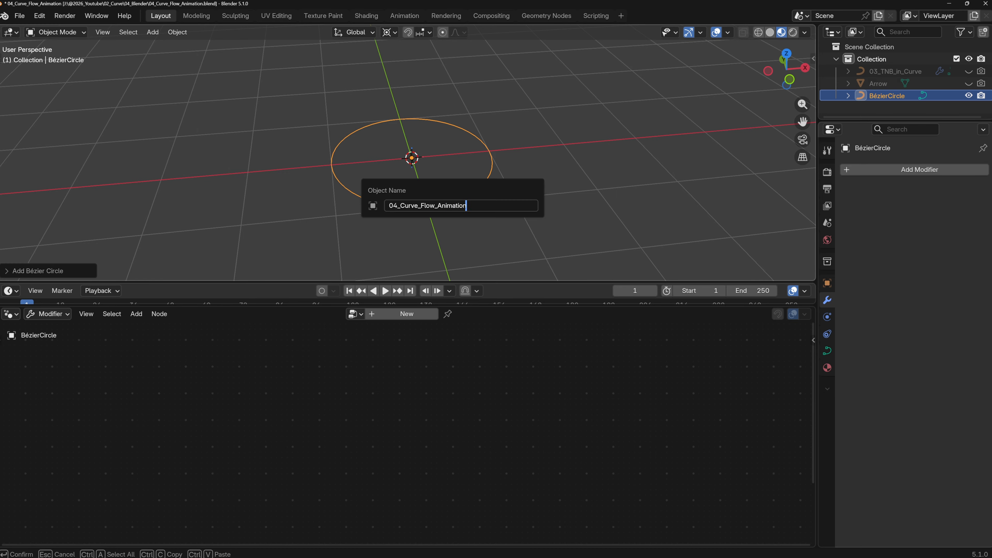
key("Return")
Create a new geometry node tree on the circle and name it 04_Curve_Flow_Animation.
left_click(10, 314)
left_click(41, 386)
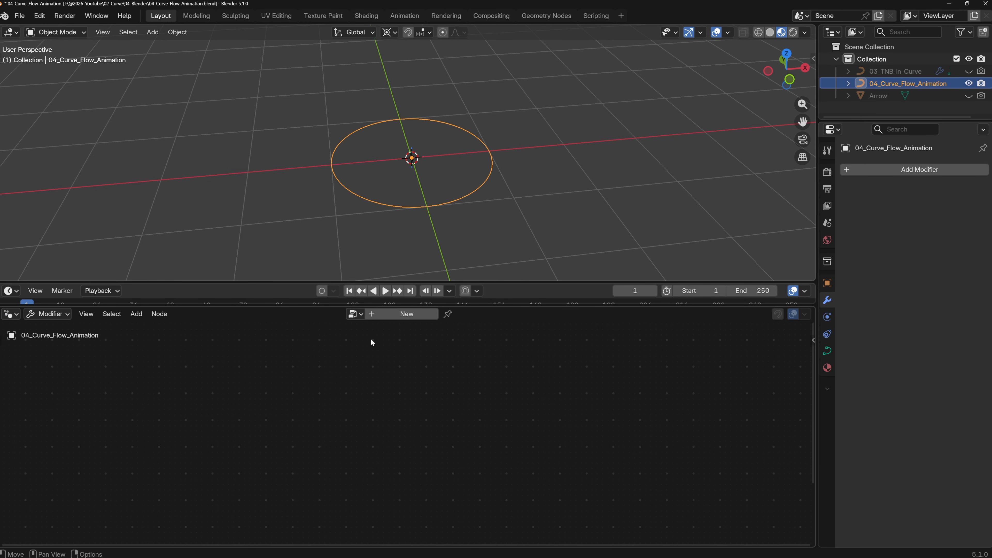
left_click(404, 316)
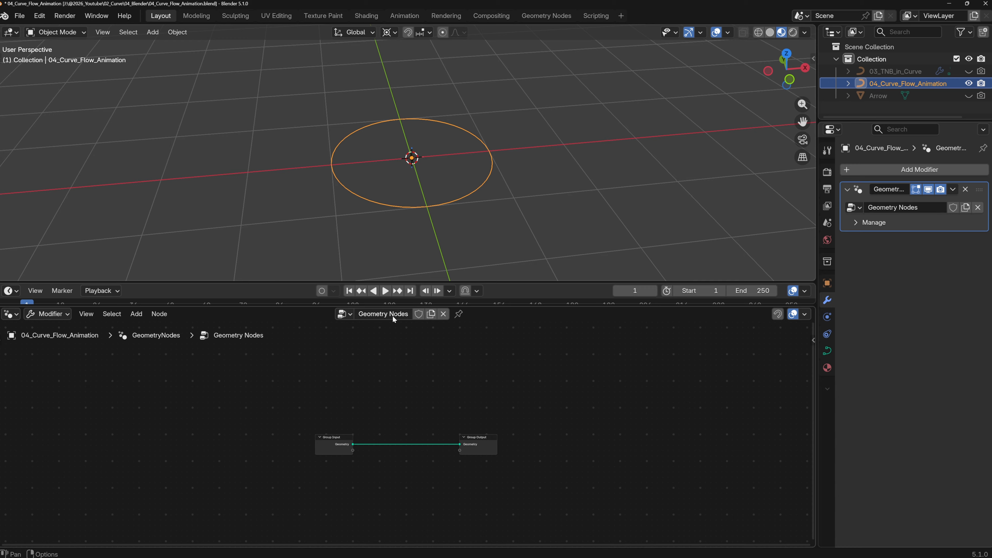
double_click(925, 84)
left_click(395, 314)
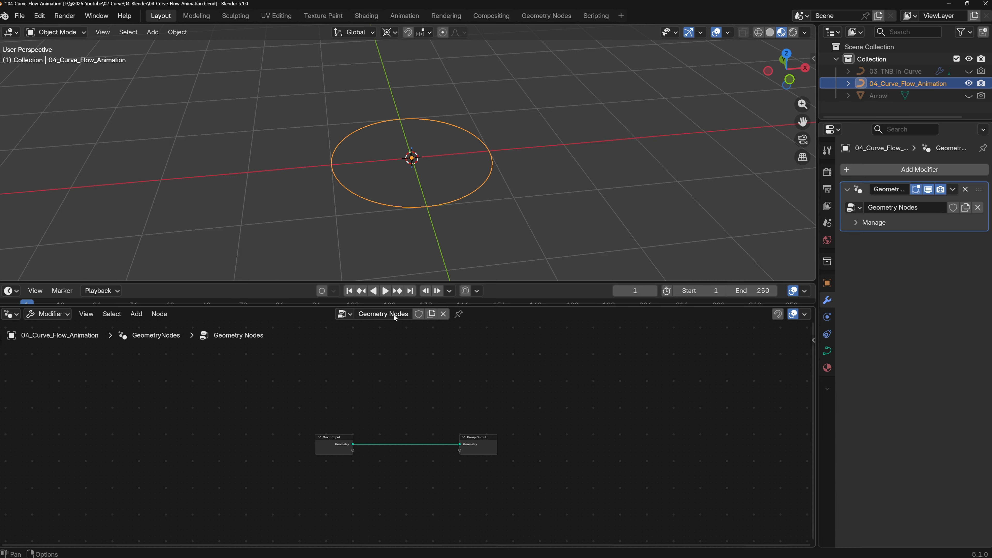
double_click(394, 314)
key("ctrl+a")
key("ctrl+v")
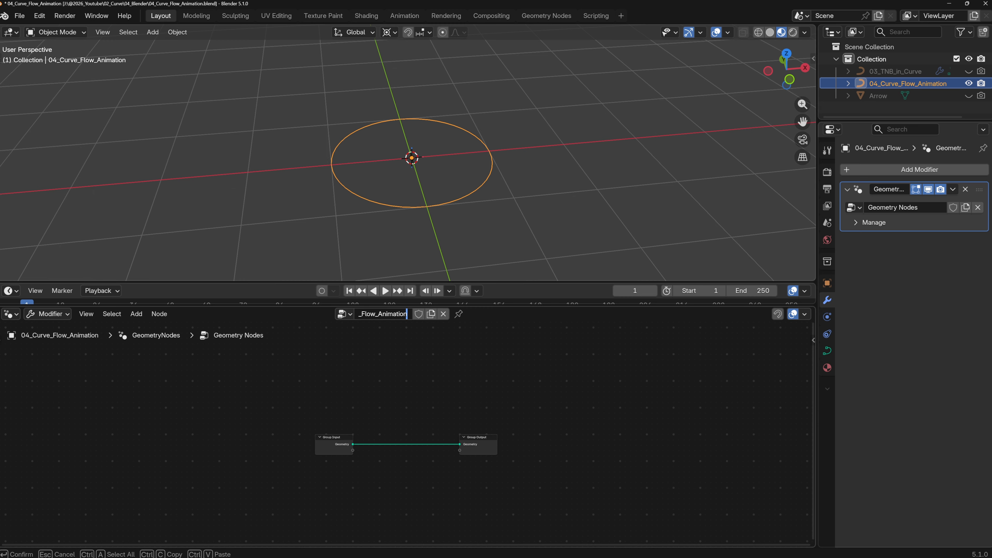
key("Return")
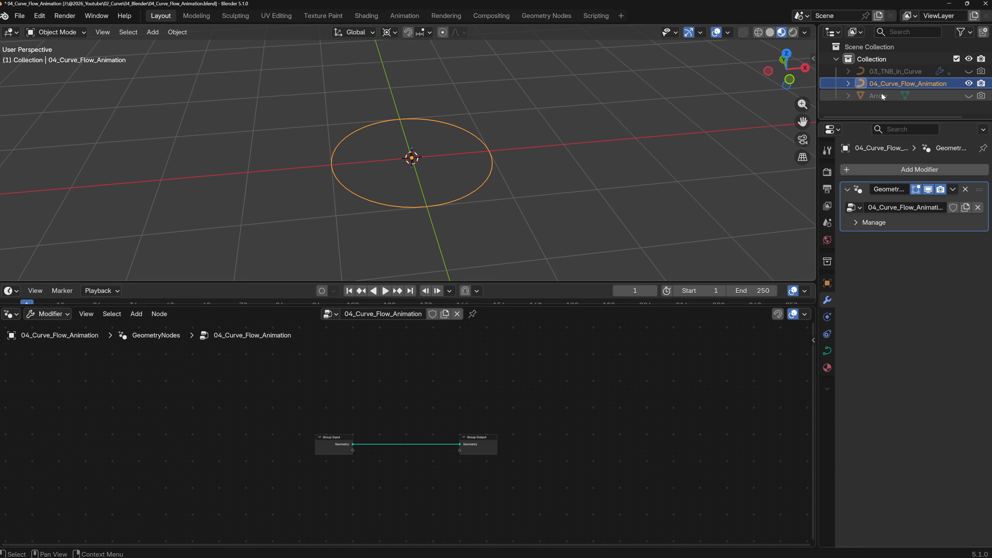
Bring the Arrow object into the node tree as an Object Info node and place it below the Group Input–Output link.
left_click_drag(881, 98, 404, 410)
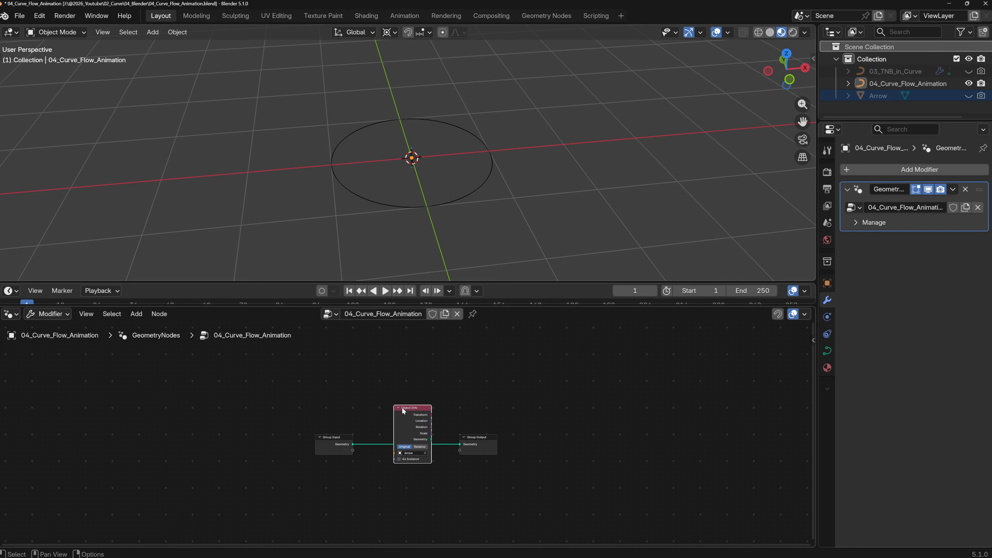
middle_click_drag(524, 365, 572, 329)
left_click_drag(461, 374, 441, 430)
scroll(338, 396, "up", 7)
middle_click_drag(450, 430, 339, 463)
left_click_drag(270, 431, 257, 429)
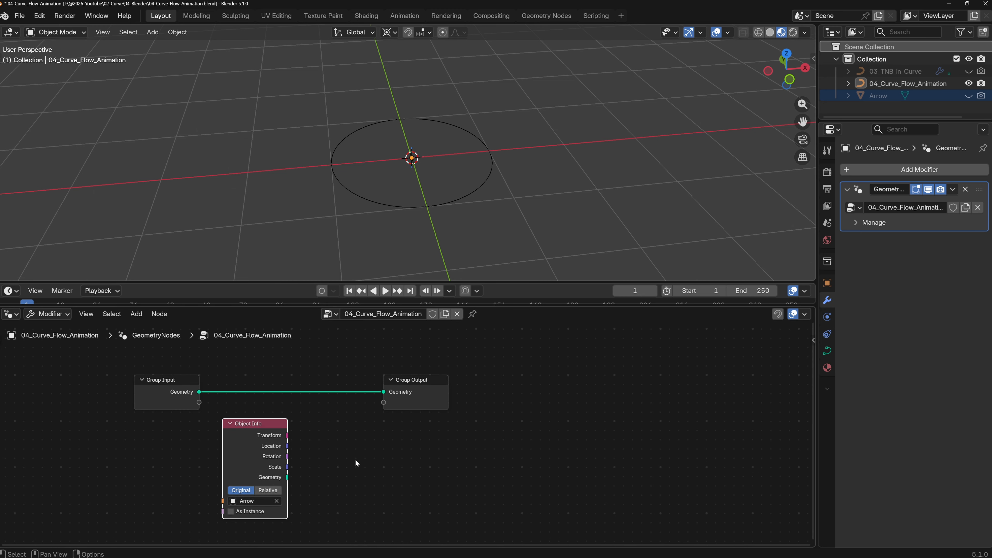
Add a Set Material node using Green, feed it the Arrow geometry, and connect it to the Group Output.
key("shift+a")
type("set mater")
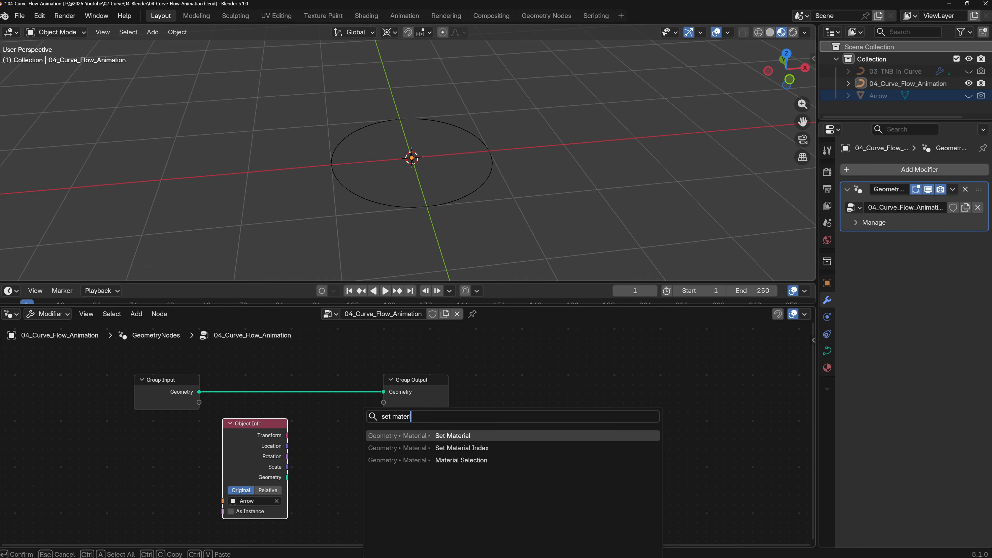
left_click(461, 436)
left_click(312, 438)
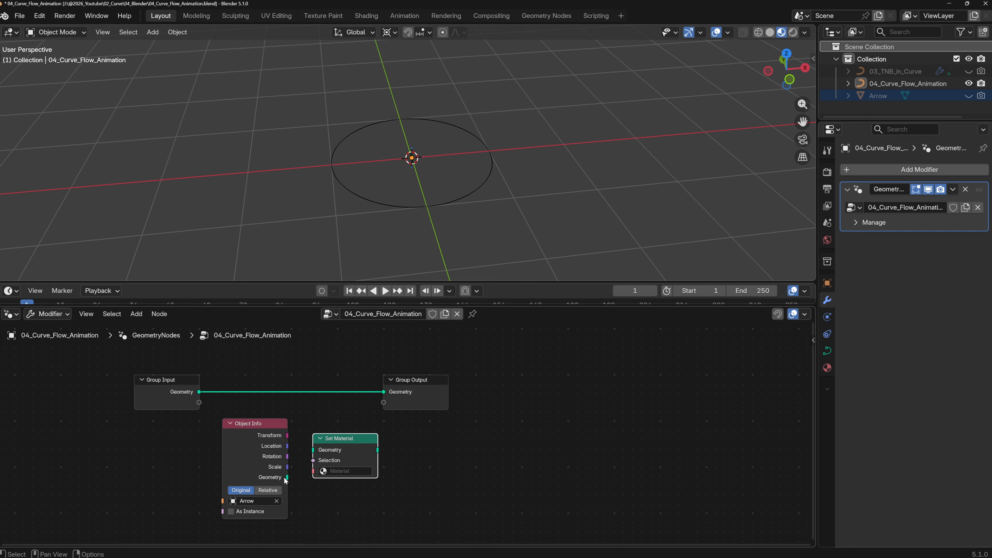
left_click_drag(284, 478, 311, 453)
left_click(346, 471)
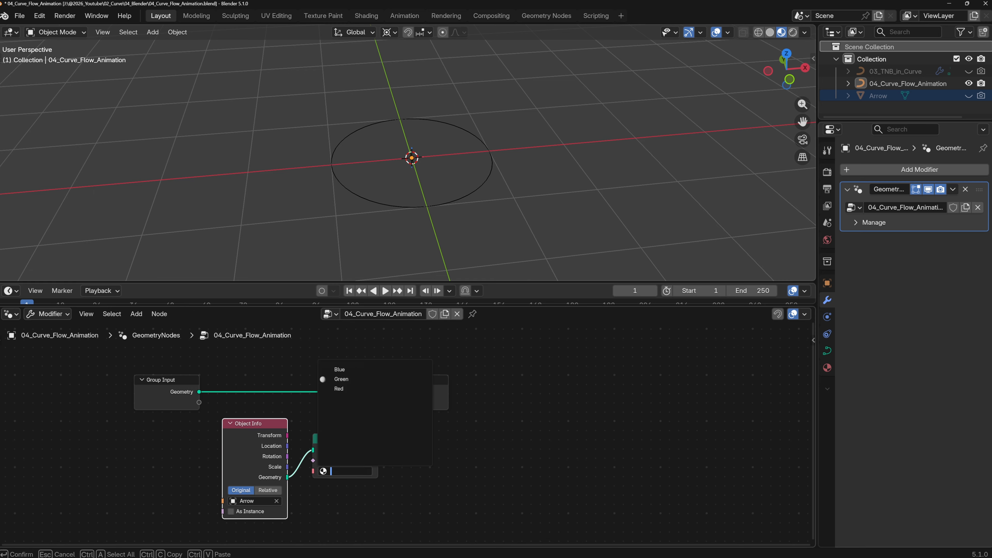
left_click(357, 380)
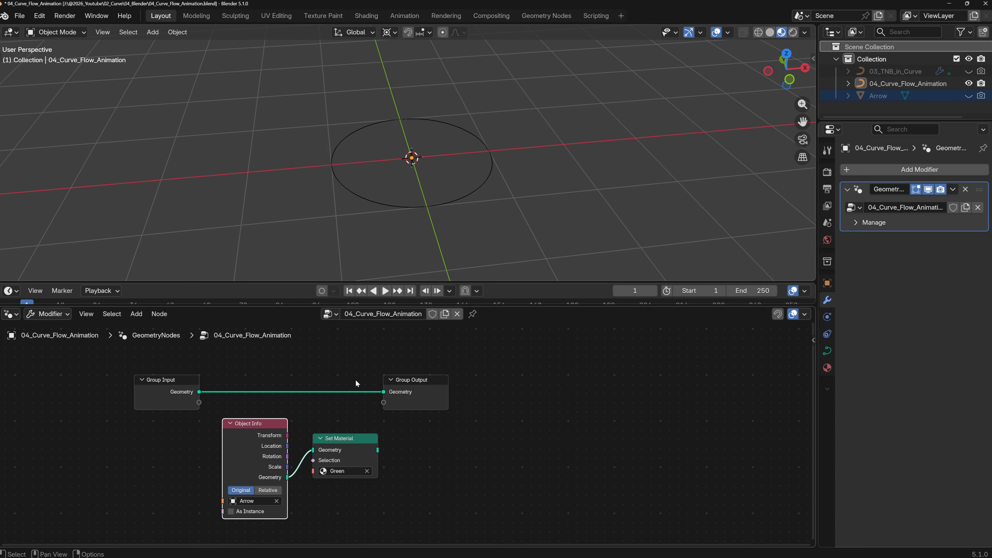
left_click_drag(378, 451, 381, 392)
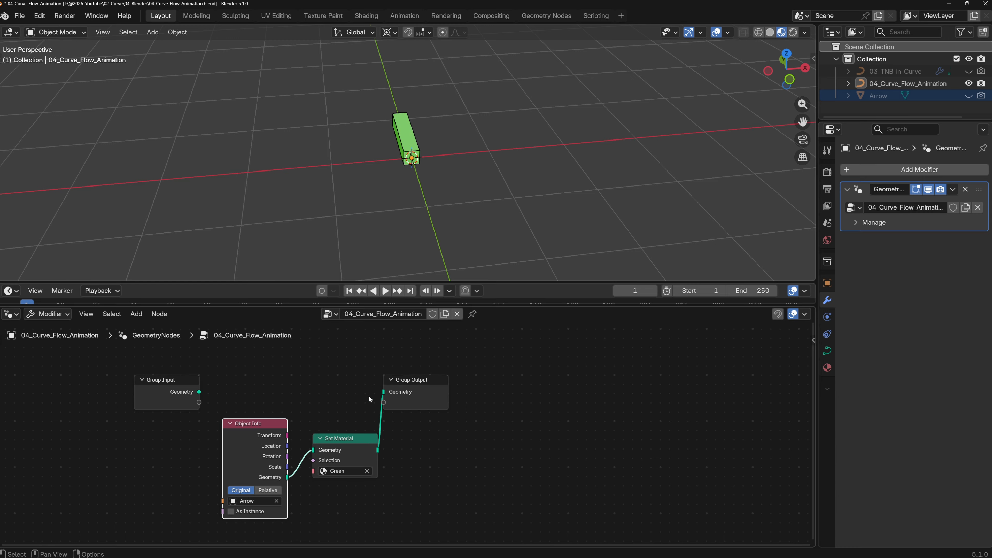
left_click(771, 33)
left_click(782, 34)
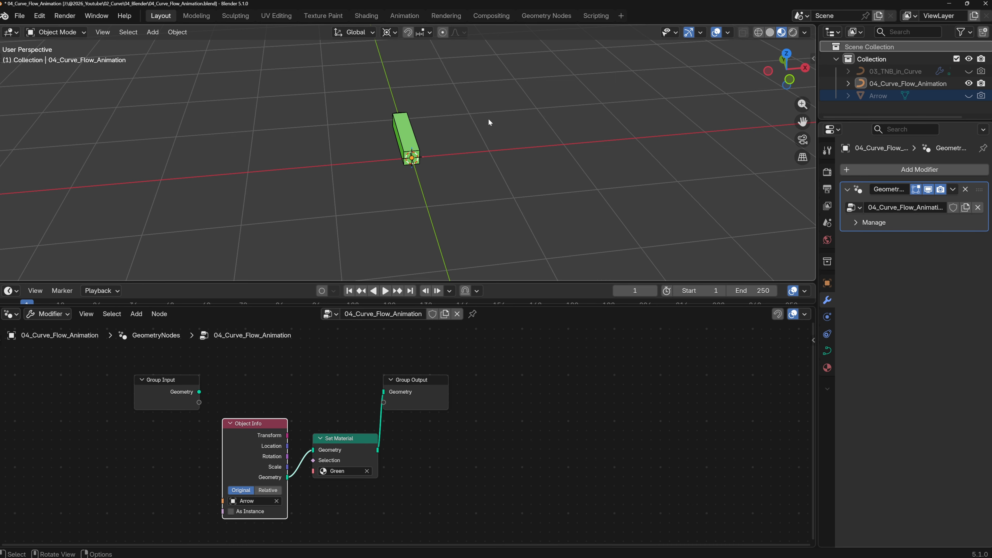
mouse_move(488, 120)
middle_mouse_down()
mouse_move(582, 140)
mouse_move(550, 136)
middle_mouse_up()
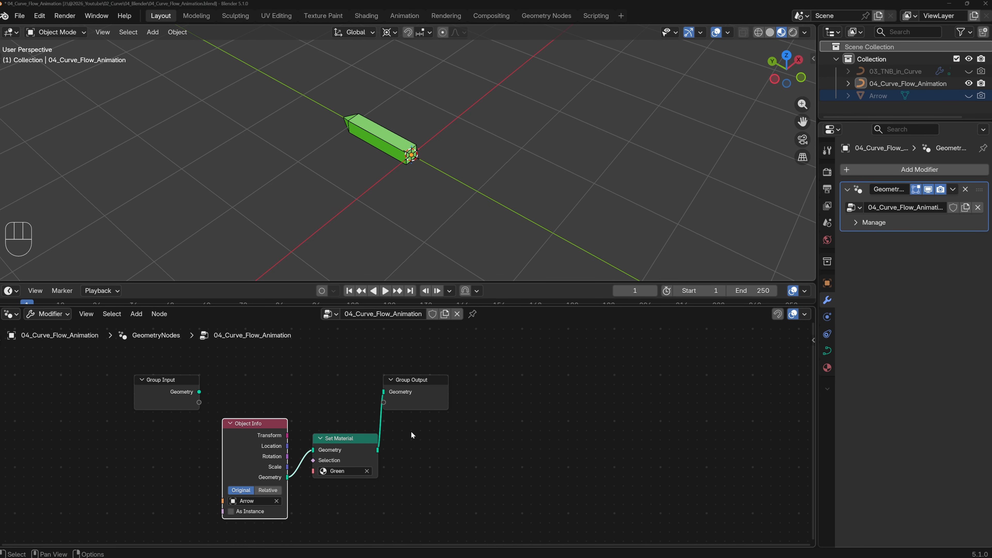
Insert a Transform Geometry node between Object Info and Set Material and set its Z rotation to -90°.
middle_click_drag(414, 439, 506, 403)
key("shift+a")
type("t")
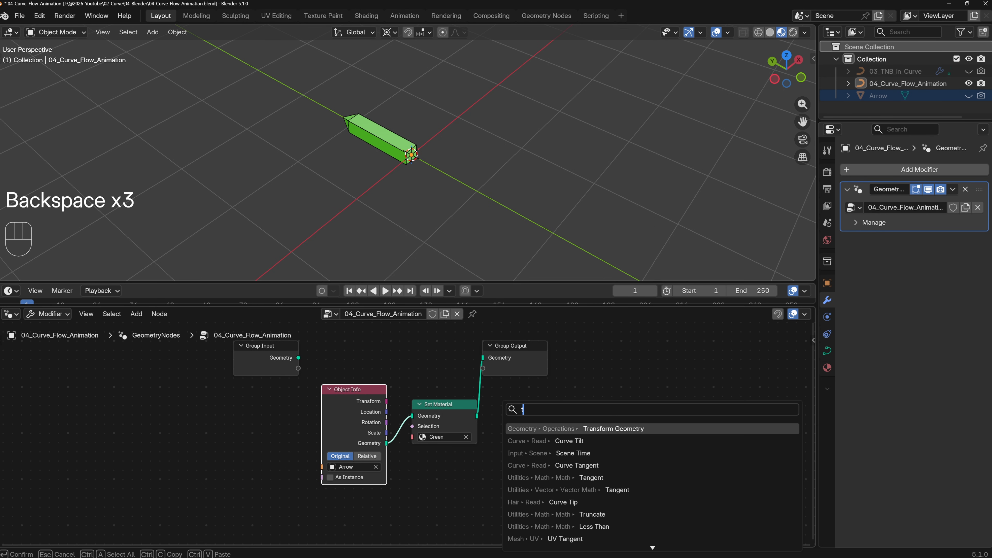
type("ransform")
key("Return")
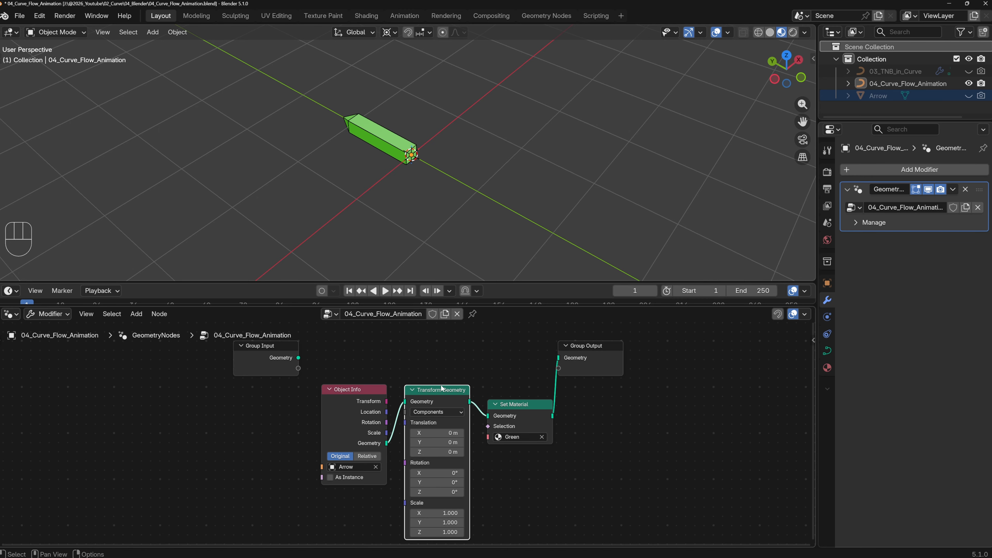
left_click(452, 409)
middle_click_drag(451, 408, 497, 350)
left_click(488, 451)
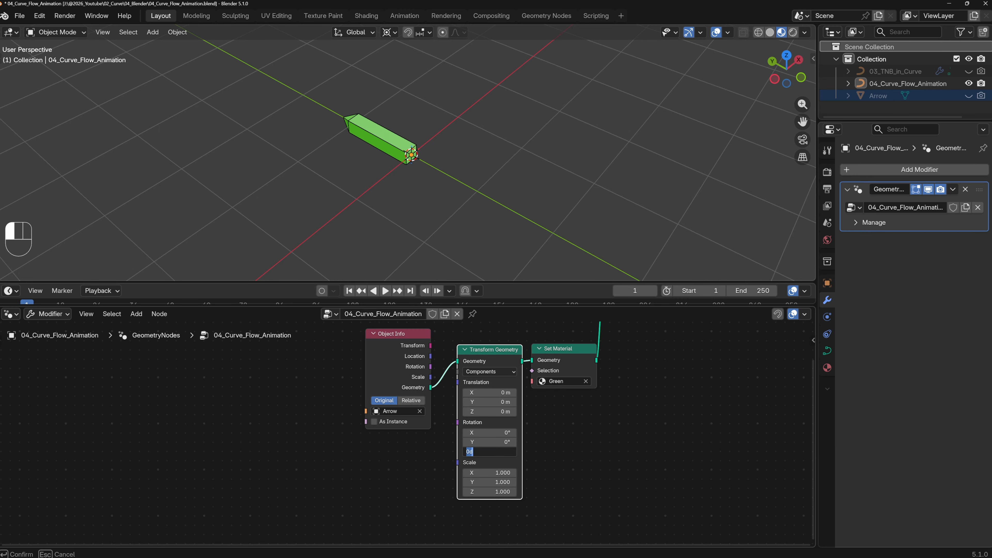
key("Return")
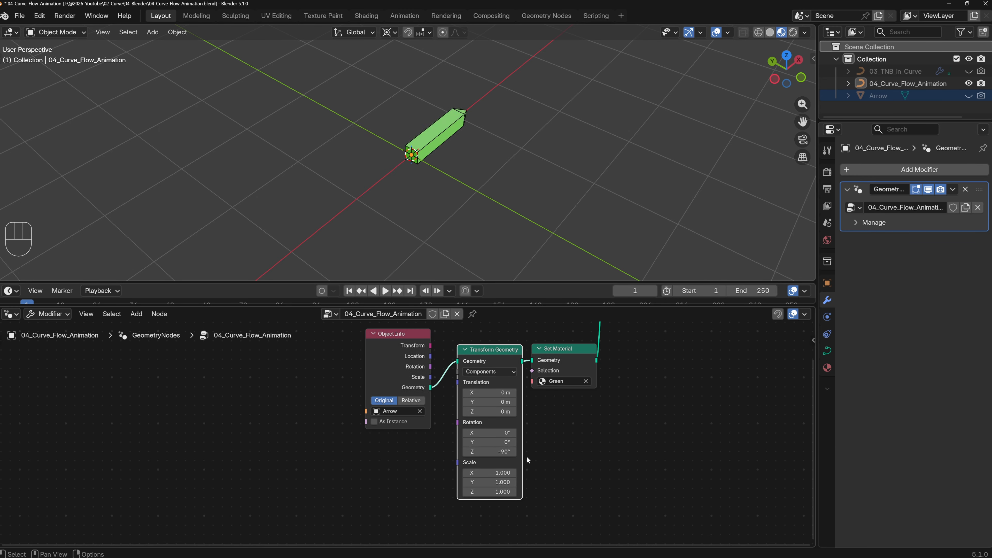
Move the Transform Geometry node lower and link the Object Info geometry directly to the green Set Material node.
middle_click_drag(549, 386, 547, 429)
left_click_drag(484, 396, 488, 468)
left_click_drag(429, 430, 530, 403)
Duplicate the Set Material node, set the copy's material to Red, and feed it from the Transform Geometry node.
middle_click_drag(564, 405, 549, 344)
left_click_drag(555, 332, 549, 344)
key("shift+d")
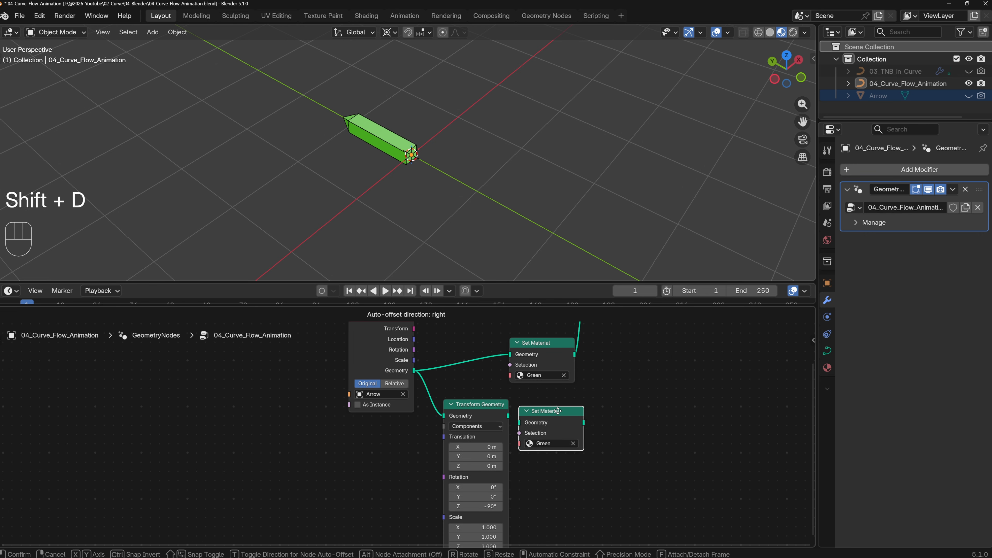
left_click(555, 407)
left_click(543, 438)
left_click(541, 473)
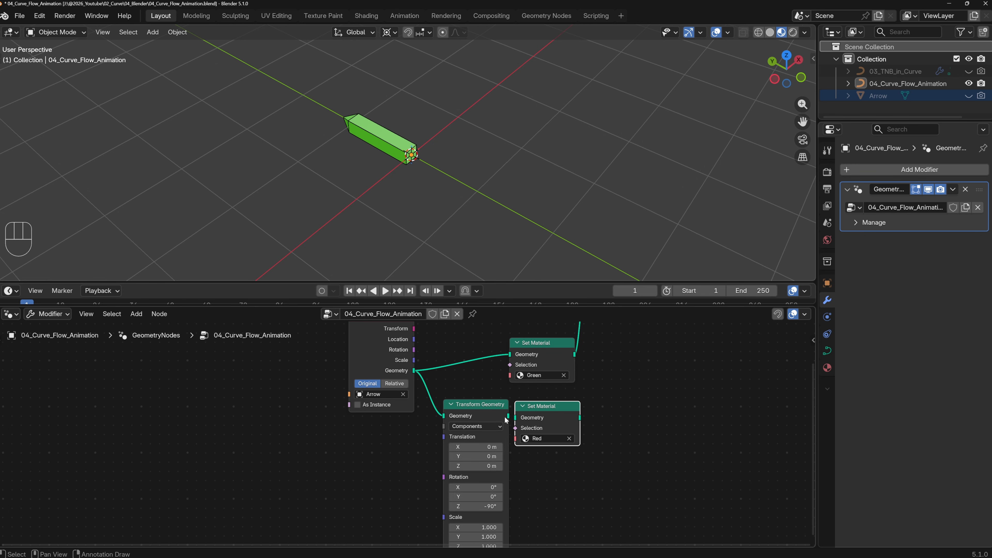
left_click_drag(507, 415, 515, 418)
Move the Group Output node farther along and reposition the green and red Set Material nodes one above the other.
middle_click_drag(578, 411, 582, 463)
left_click(571, 460)
scroll(578, 455, "down", 2)
left_click_drag(579, 388, 615, 387)
middle_click_drag(519, 465, 555, 408)
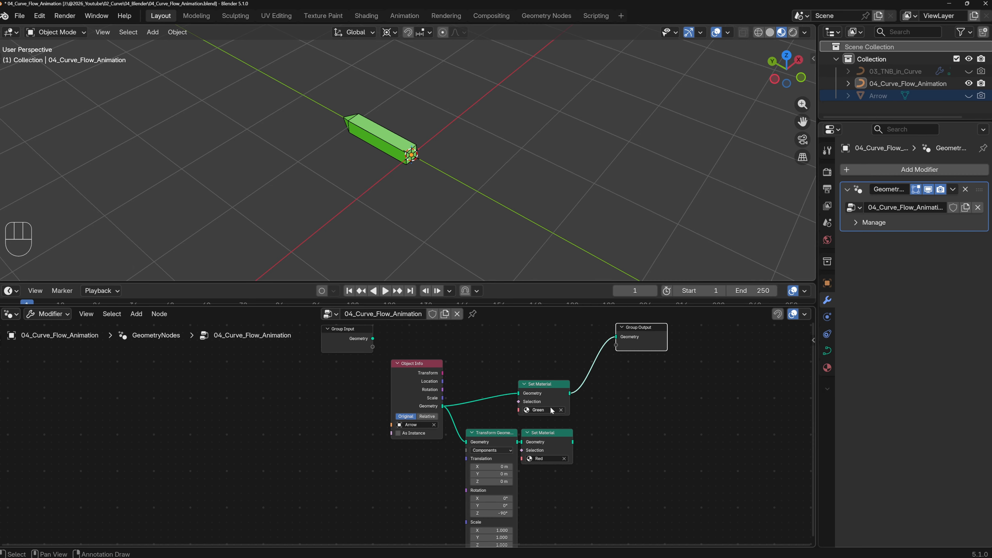
left_click_drag(554, 387, 558, 393)
left_click_drag(548, 372, 554, 455)
key("g")
left_click(568, 376)
Combine the green and red Set Material outputs with a Join Geometry node and arrange it before the Group Output.
right_click_drag(563, 369, 561, 413, "ctrl+shift")
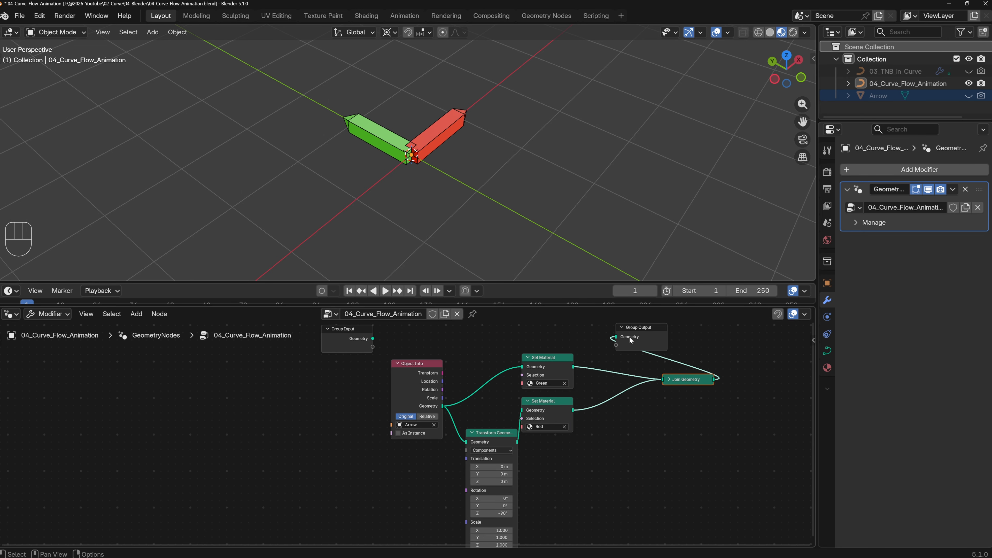
left_click_drag(637, 328, 715, 328)
left_click_drag(685, 379, 638, 361)
middle_click_drag(570, 221, 539, 203)
scroll(625, 387, "down", 3)
Reposition the Object Info and Transform Geometry nodes so the red branch lines up neatly.
left_click_drag(520, 420, 515, 418)
middle_click_drag(578, 428, 555, 408)
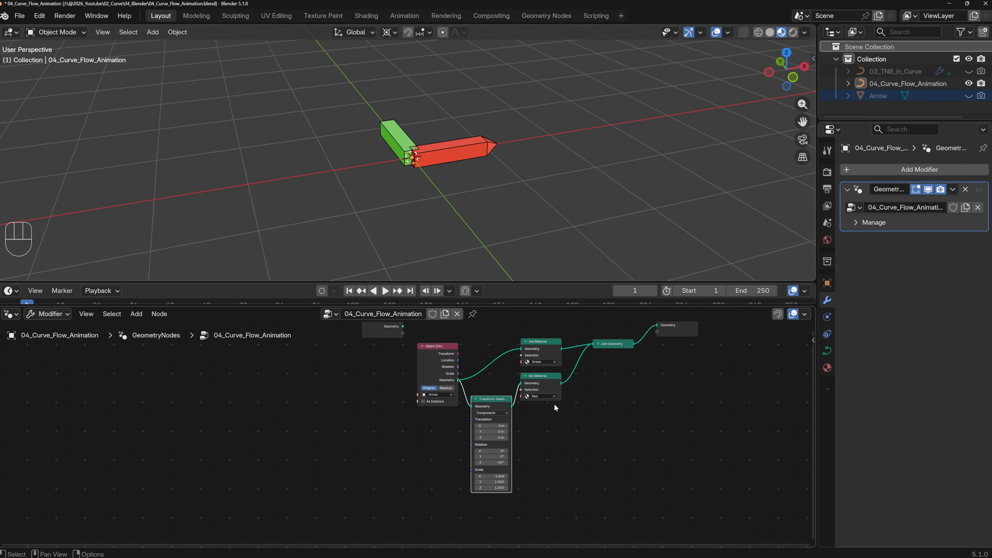
left_click_drag(439, 366, 430, 363)
left_click_drag(537, 378, 531, 401)
left_click_drag(547, 439, 502, 412)
key("g")
left_click(530, 400)
Duplicate the red branch's Transform Geometry and Set Material nodes below, set the copy's material to Blue, and feed it the Arrow geometry.
key("shift+d")
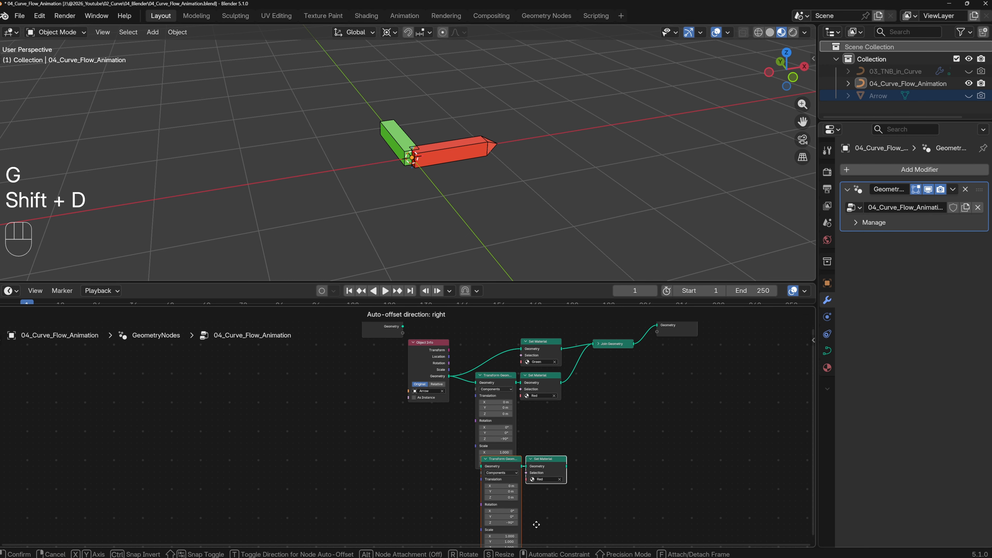
left_click(530, 454)
middle_click_drag(580, 350, 529, 449)
left_click(495, 472)
left_click(498, 482)
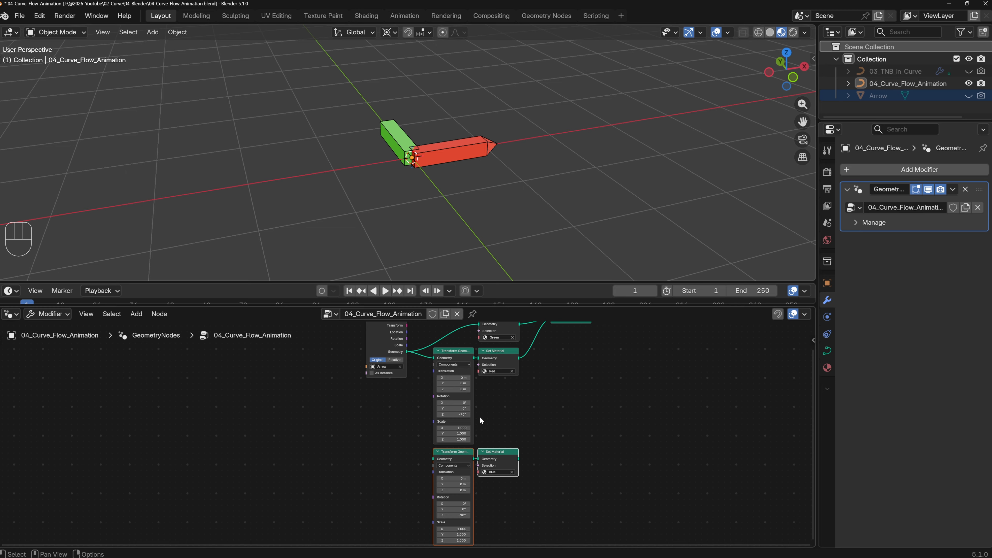
left_click_drag(407, 352, 433, 460)
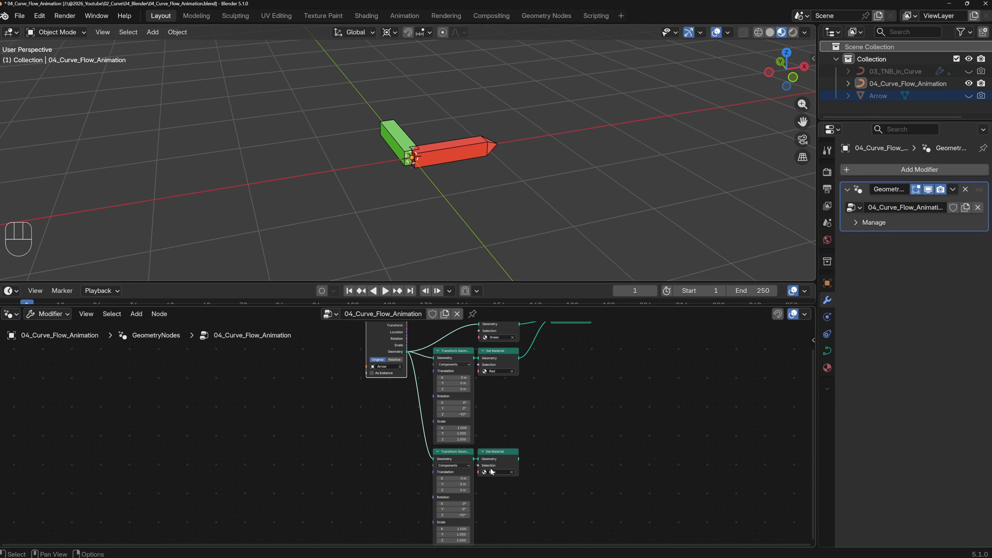
Set the blue branch's rotation to X 90° and Z 0°, and connect its Set Material output to Join Geometry.
middle_click_drag(491, 469, 511, 444)
left_click(473, 489)
type("0")
key("Tab")
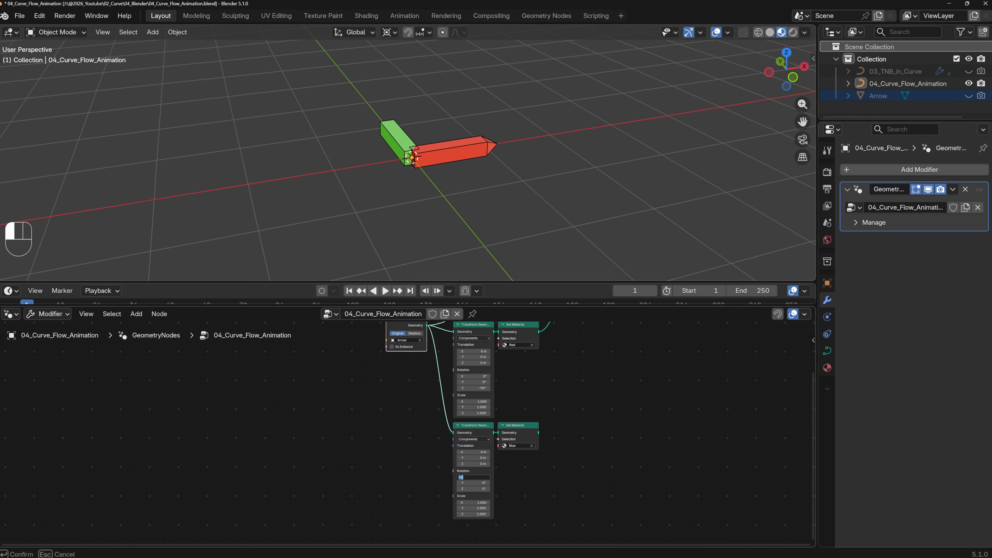
key("Return")
key("Home")
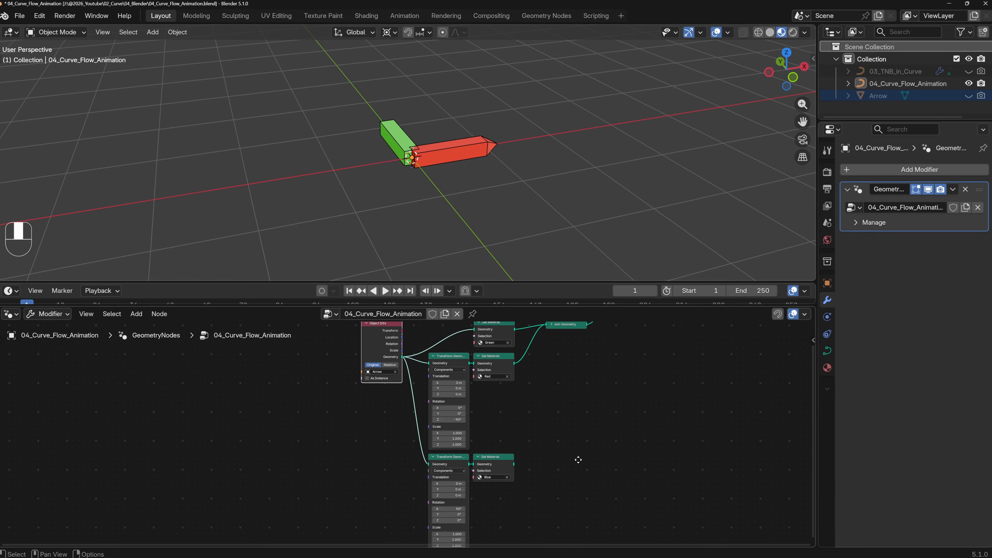
left_click_drag(475, 482, 501, 372)
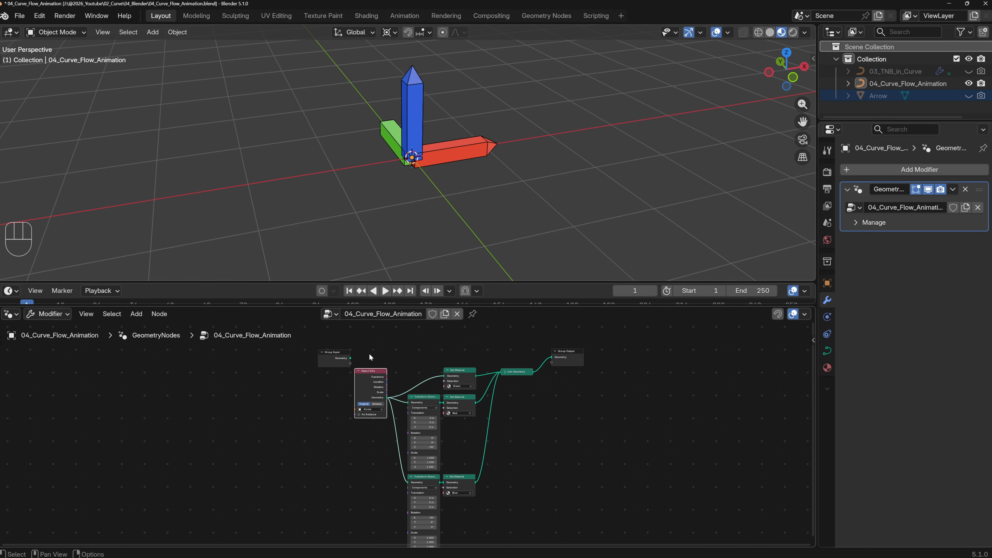
Move Group Input and Object Info away from the arrow branches, and bundle the three Object Info geometry links through a reroute.
left_click_drag(306, 341, 378, 421)
key("g")
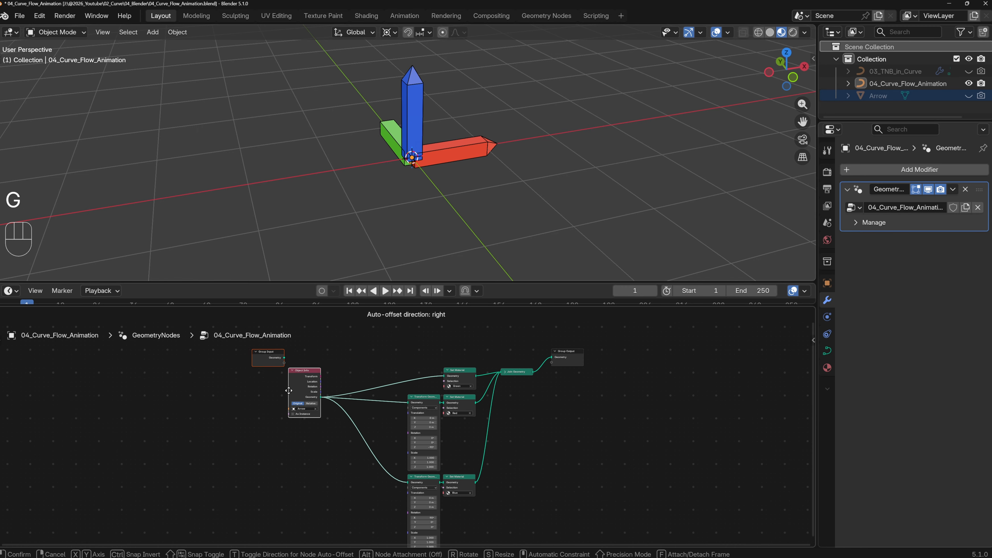
left_click(272, 388)
middle_click_drag(351, 387, 375, 387, "shift")
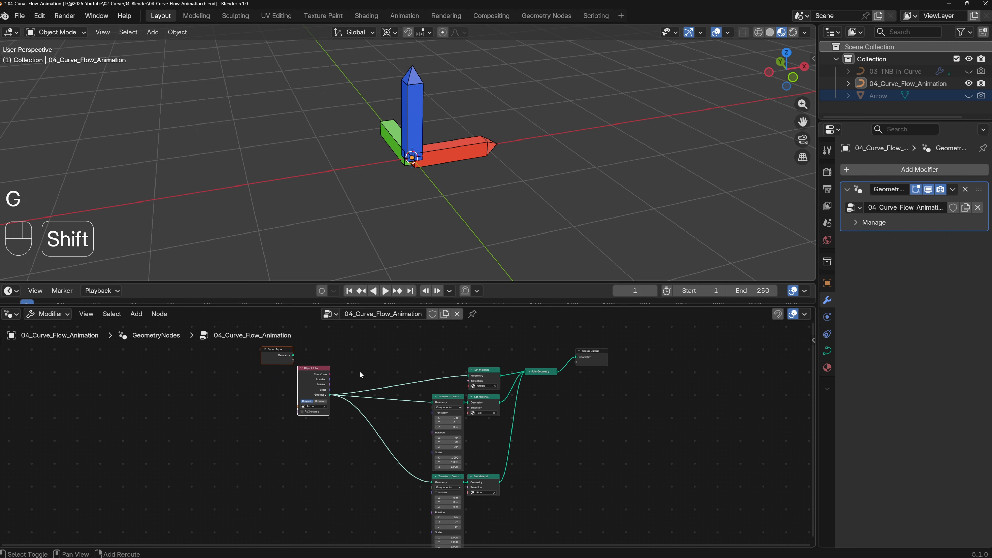
right_click_drag(366, 368, 360, 424, "shift")
key("g")
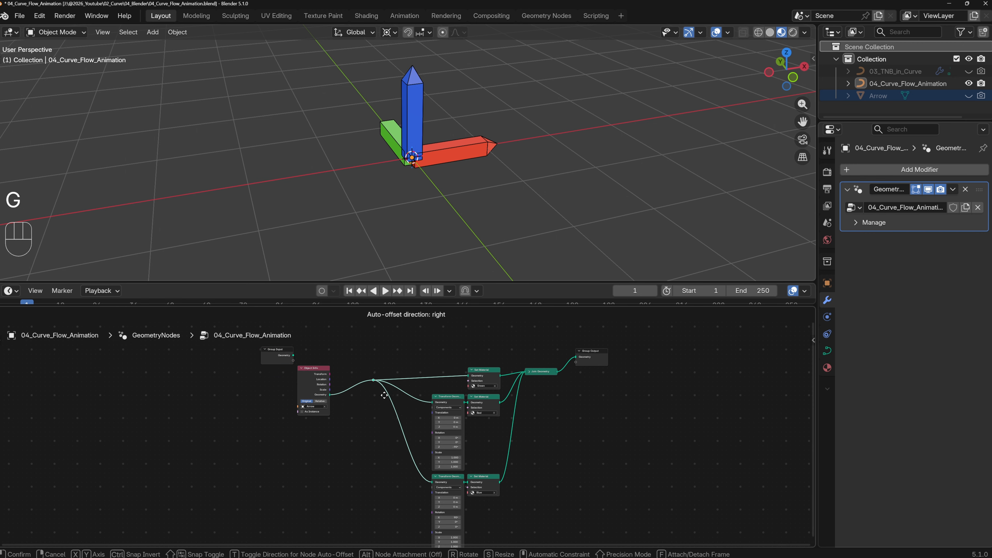
left_click(391, 397)
Insert a Transform Geometry node between Object Info and the reroute so it affects all three arrow branches.
key("shift+a")
mouse_move(382, 429)
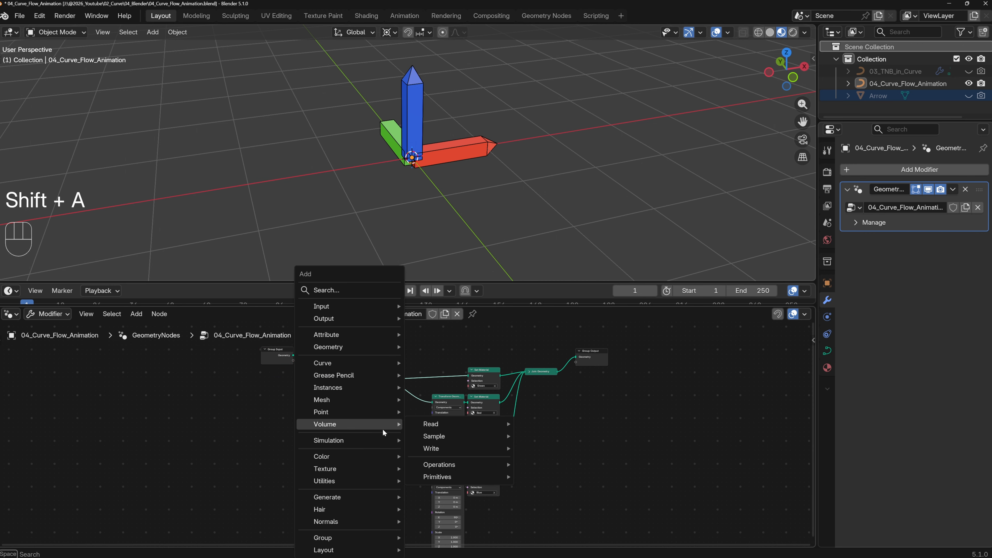
type("transform")
key("Return")
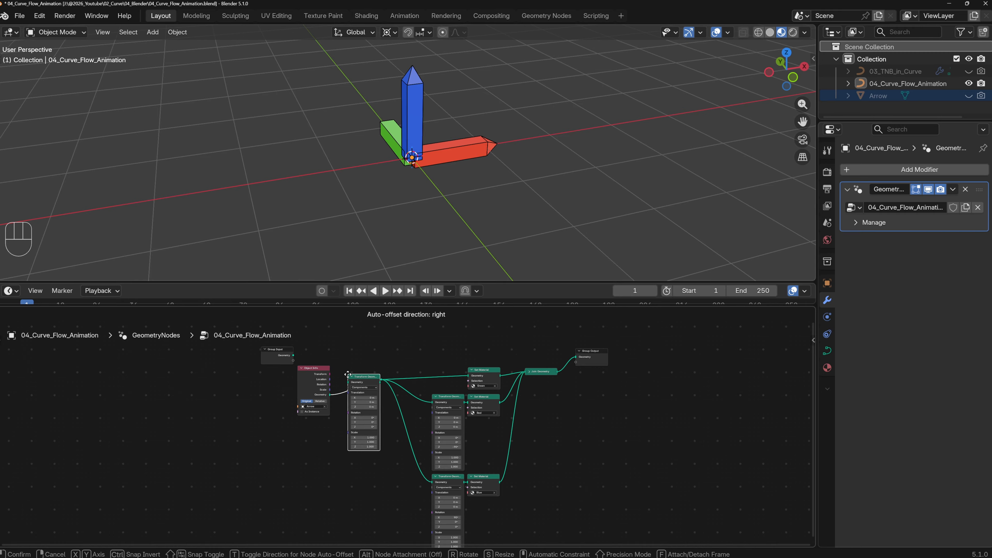
left_click(339, 373)
left_click_drag(352, 375, 359, 375)
Add a Value node driving the Scale of the new Transform Geometry node and set it to 0.2.
left_click_drag(345, 432, 192, 421)
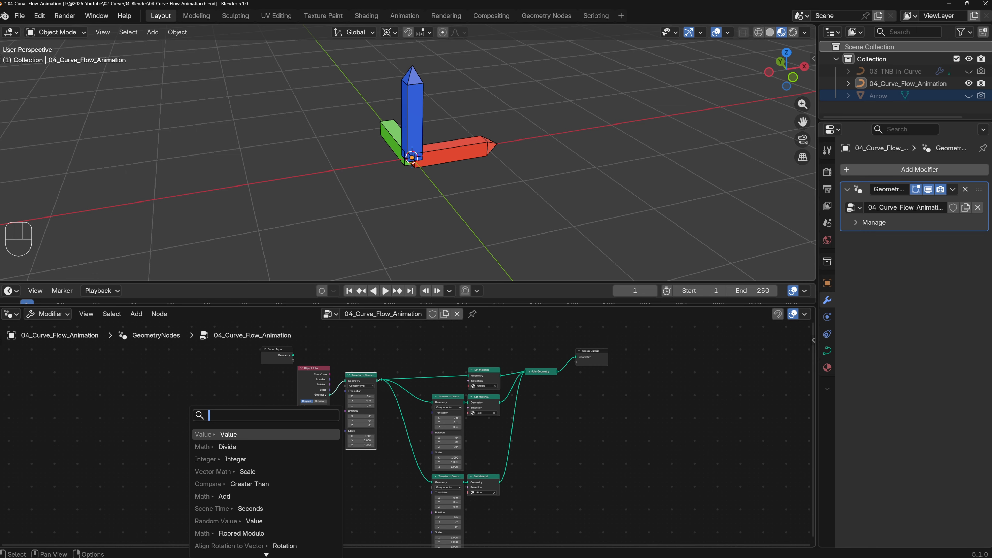
type("va")
key("BackSpace")
type("al")
key("Return")
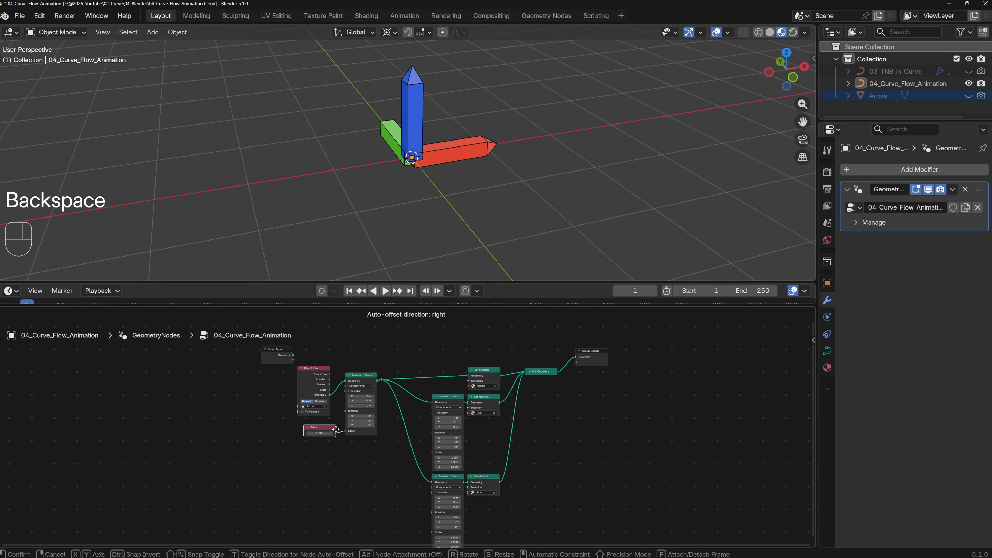
left_click(332, 429)
left_click(317, 433)
type("0.2")
key("Return")
scroll(483, 206, "up", 4)
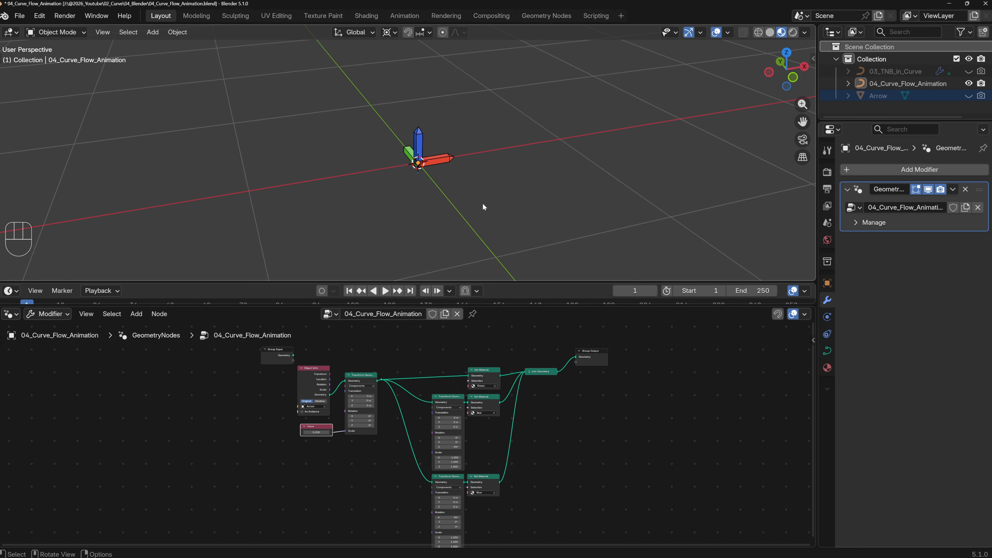
scroll(492, 212, "up", 4)
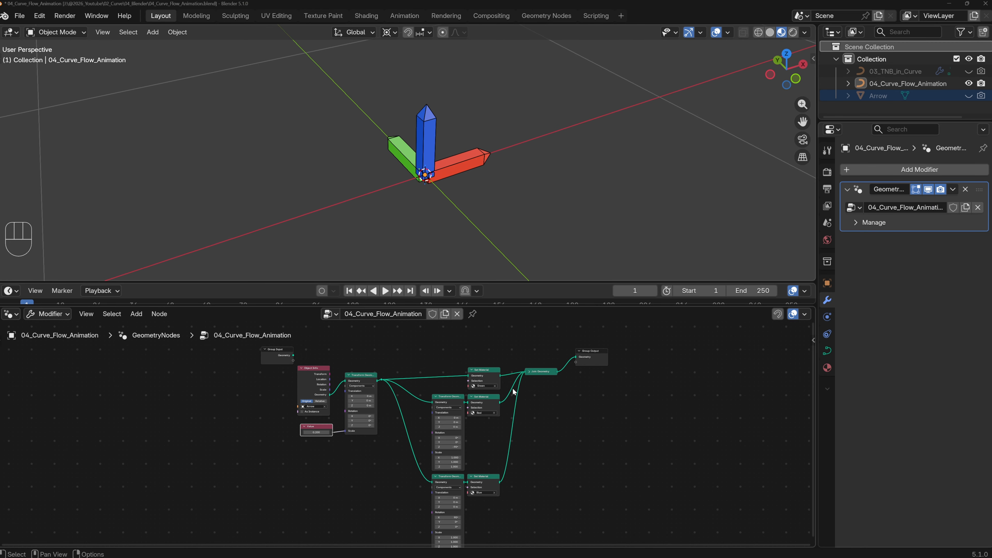
Tighten the arrow branch layout beside the shared Transform Geometry node and enlarge the node editor area.
key("g")
left_click_drag(408, 348, 538, 524)
key("g")
left_click(493, 354)
key("g")
scroll(338, 331, "up", 5)
left_click_drag(503, 282, 508, 195)
left_click_drag(511, 305, 510, 226)
Place an Instance on Points node before Group Output, using Group Input's geometry as Points and the joined arrows as Instance.
key("shift+a")
type("instan")
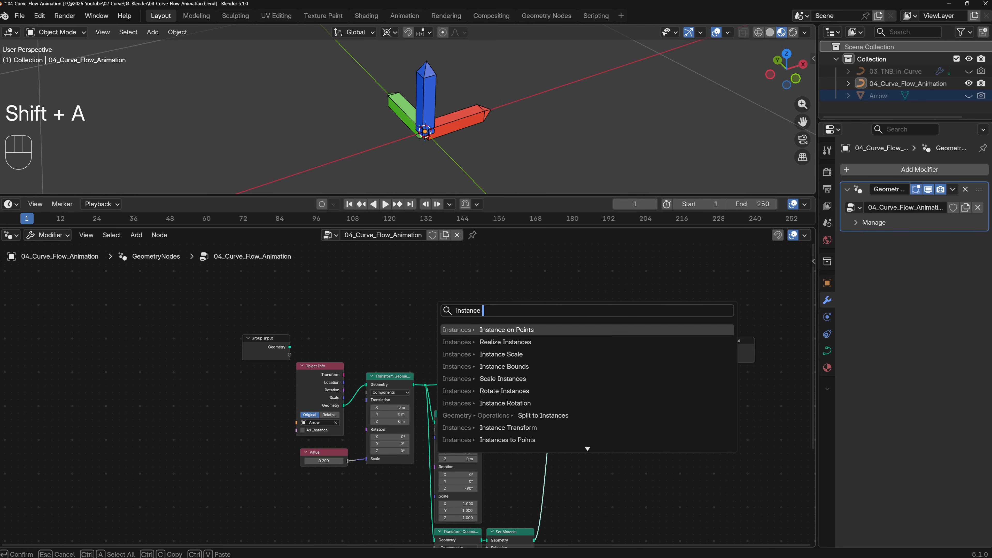
type("ce")
key("Return")
left_click(435, 303)
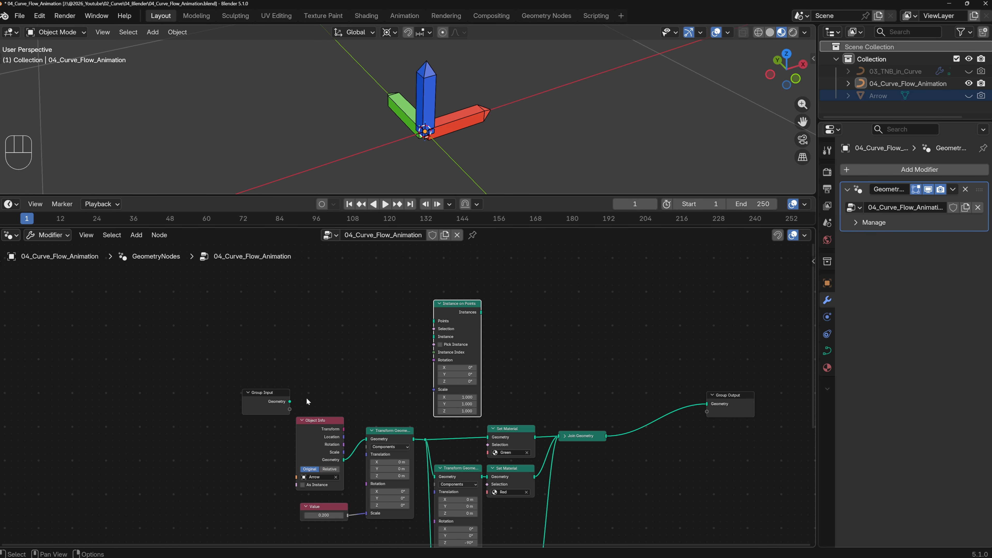
left_click_drag(290, 401, 629, 301)
left_click_drag(606, 435, 704, 404)
Insert a Resample Curve node on the link between Group Input and the Points input of Instance on Points.
middle_click_drag(639, 109, 585, 133, "shift")
scroll(547, 131, "down", 4)
mouse_move(525, 126)
middle_mouse_down("shift")
mouse_move(531, 112)
mouse_move(528, 123)
mouse_move(536, 122)
middle_mouse_up("shift")
scroll(532, 112, "down", 3)
middle_click_drag(504, 340, 507, 285, "shift")
middle_click_drag(454, 303, 442, 293, "shift")
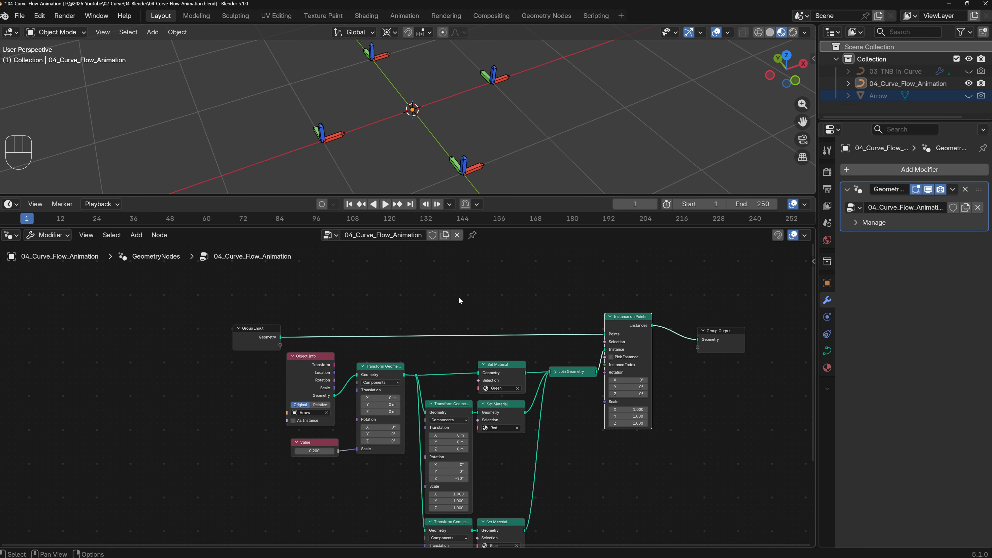
key("shift+a")
type("re")
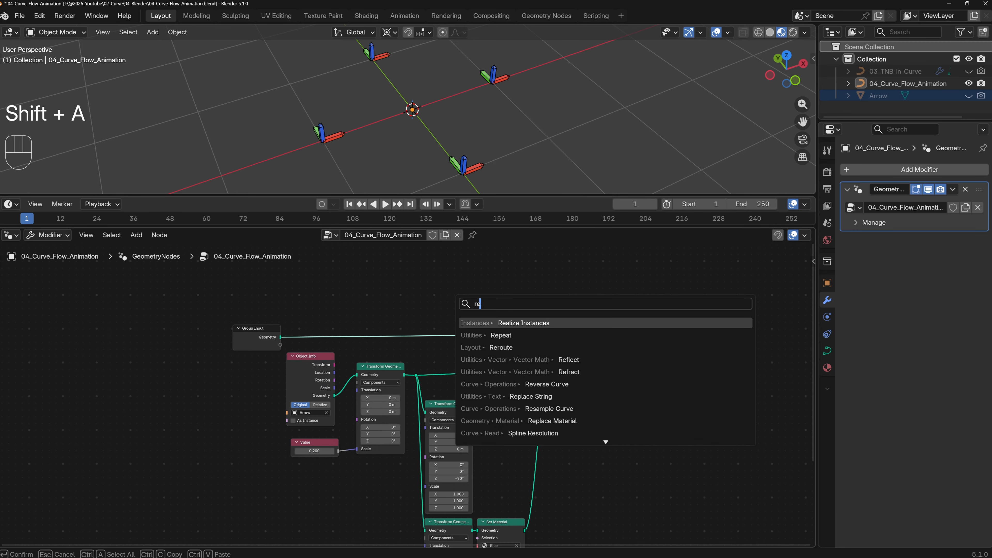
type("sample")
key("Return")
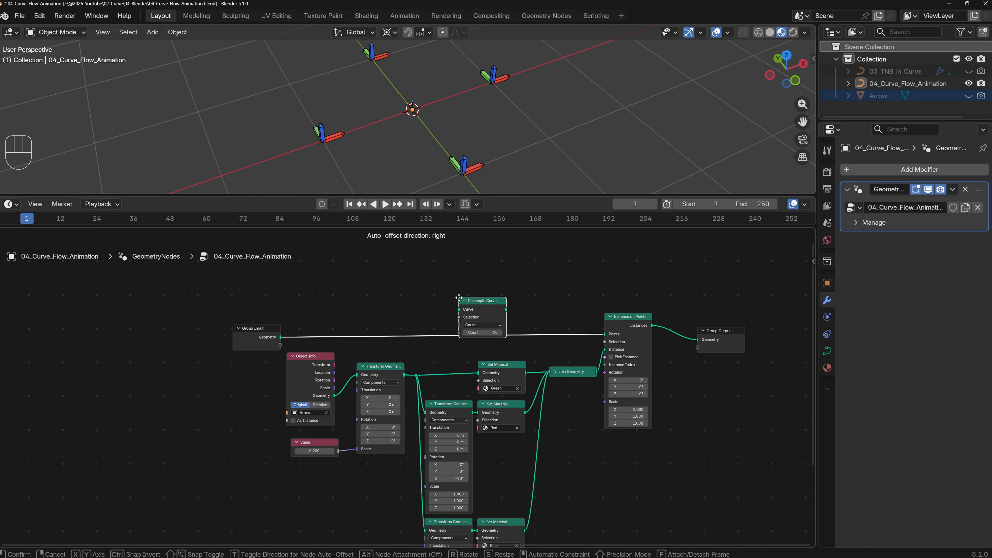
left_click(487, 314)
Move Group Input and Resample Curve together above the arrow branches and set the resample count to 16.
left_click_drag(264, 328, 518, 336)
key("g")
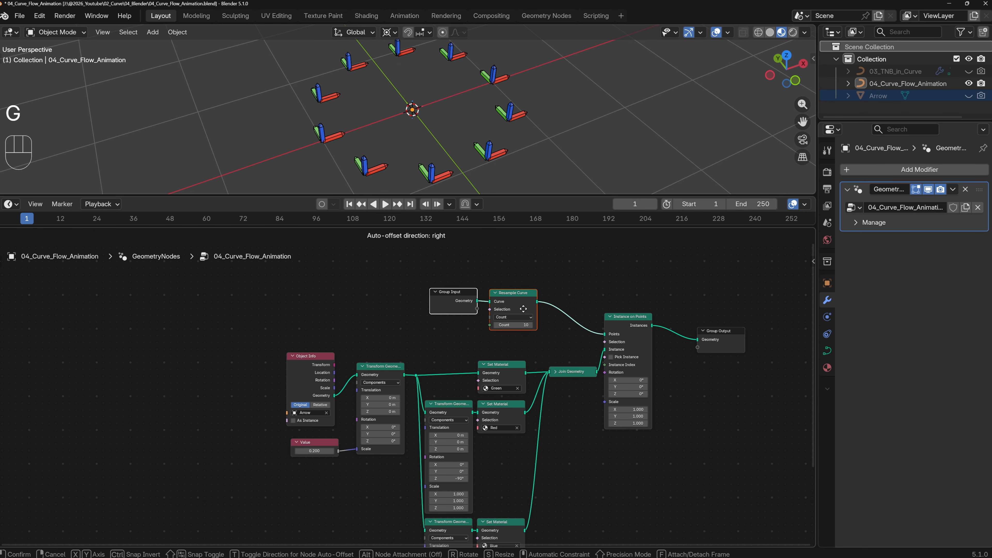
left_click(521, 312)
left_click(513, 324)
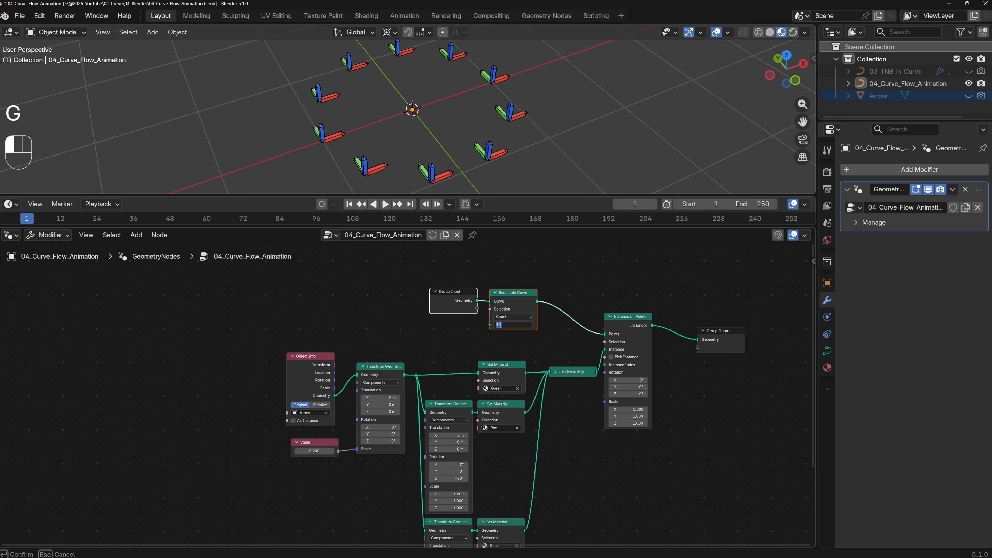
type("20")
key("Return")
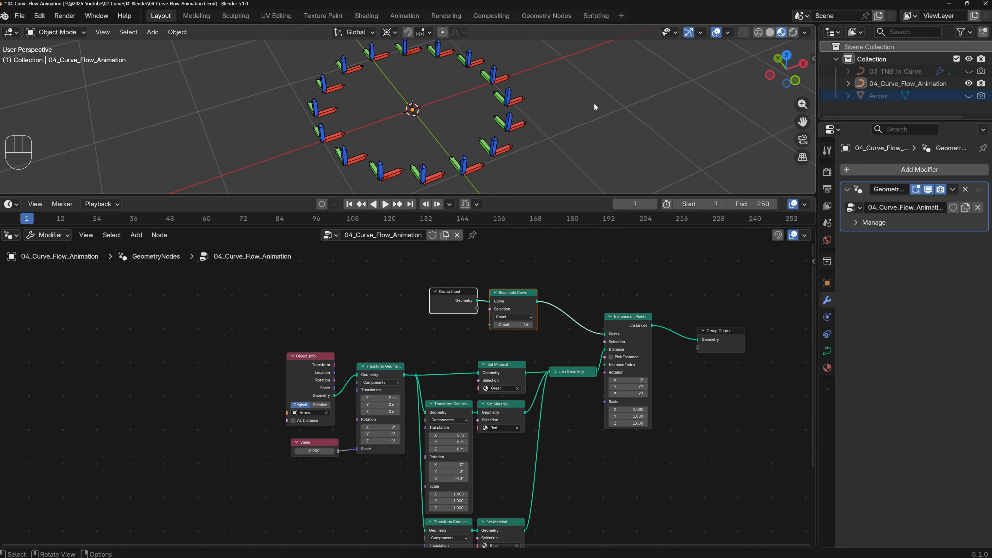
Add a Sample Curve node fed by Resample Curve, and move it with Group Input and Resample Curve above the arrow nodes.
middle_click_drag(594, 103, 598, 111, "shift")
middle_click_drag(609, 336, 537, 304, "shift")
middle_click_drag(486, 245, 414, 311)
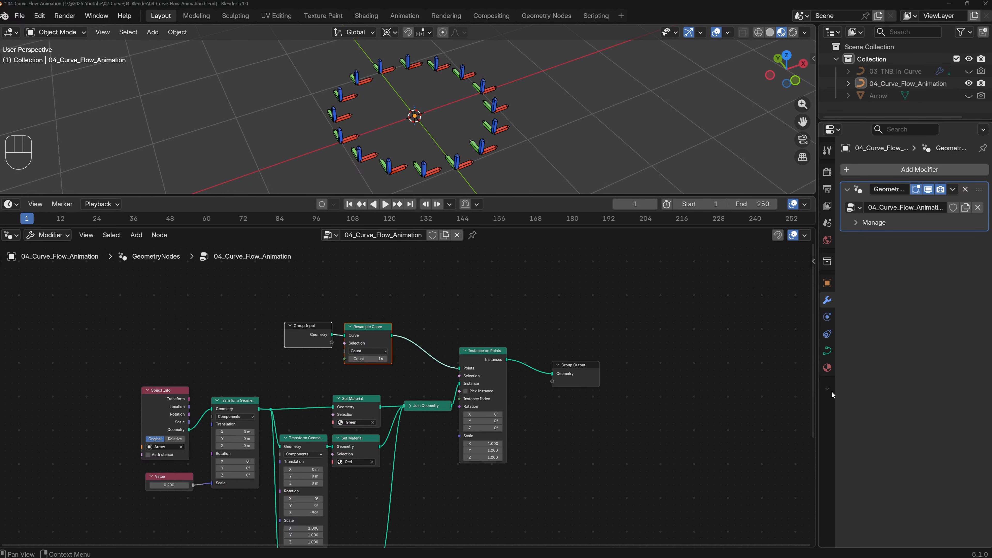
key("shift+a")
type("sample curve")
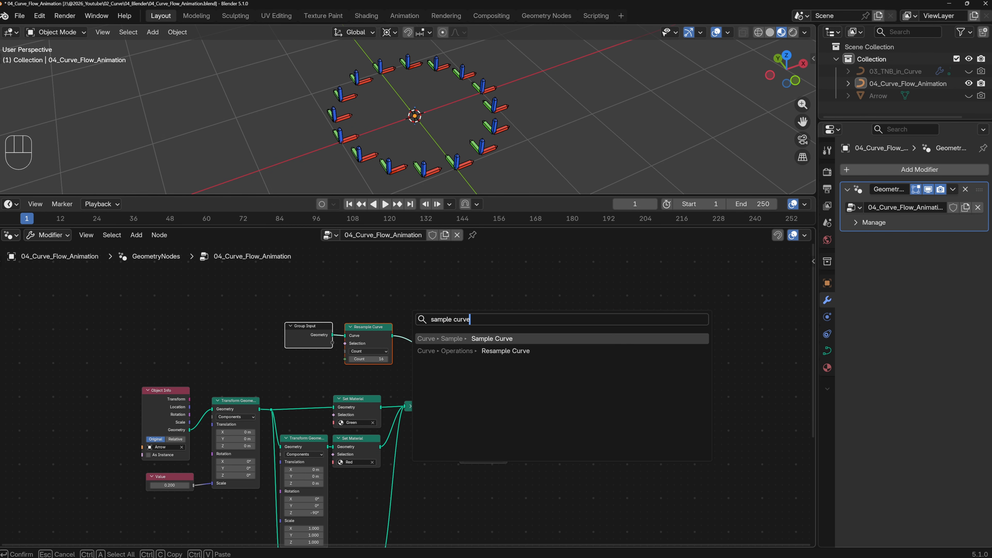
key("Return")
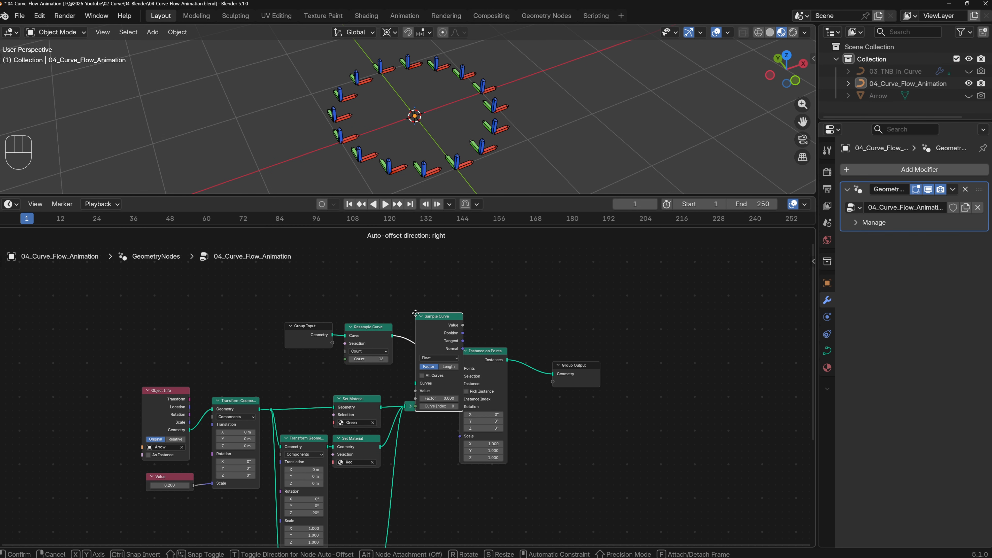
left_click(407, 323)
left_click_drag(291, 306, 430, 343)
key("g")
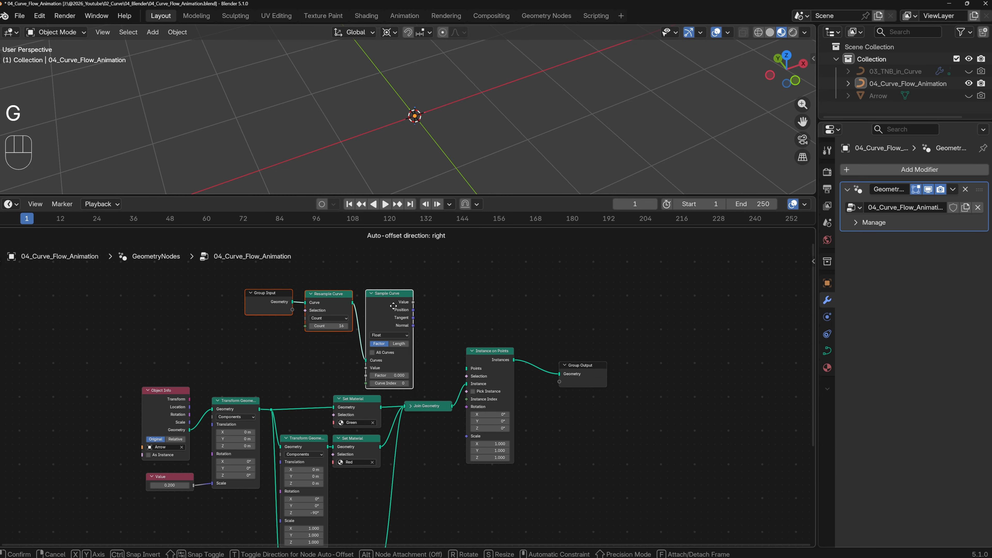
left_click(370, 295)
Add a Points node positioned by Sample Curve's Position output, and connect its Points output to Instance on Points.
left_click_drag(388, 297, 404, 301)
type("points")
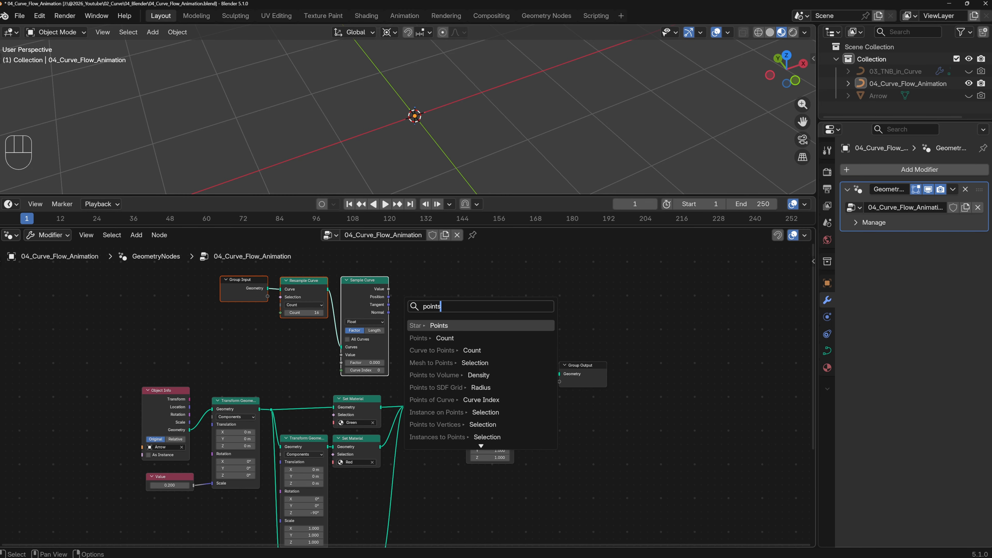
key("Down")
key("Return")
left_click(390, 300)
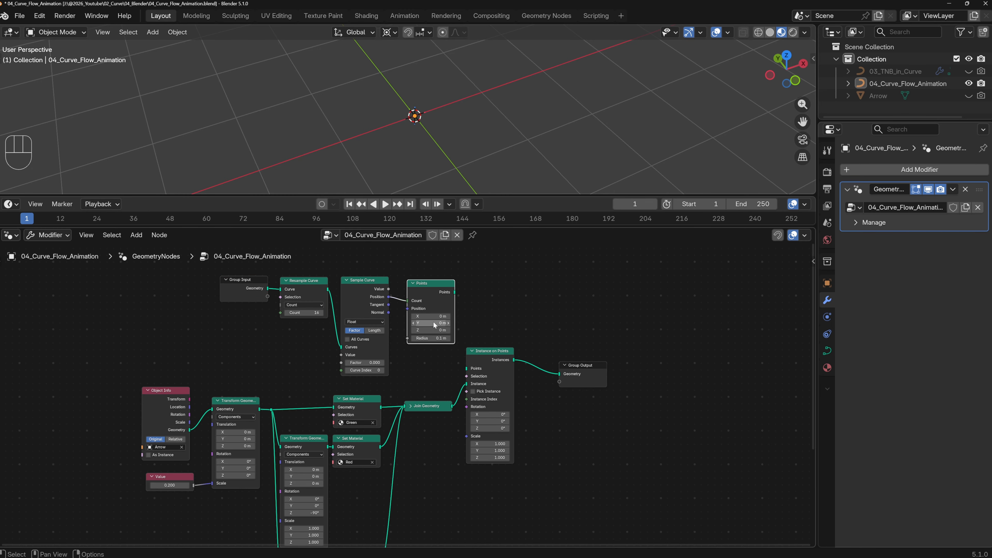
left_click_drag(389, 297, 466, 368)
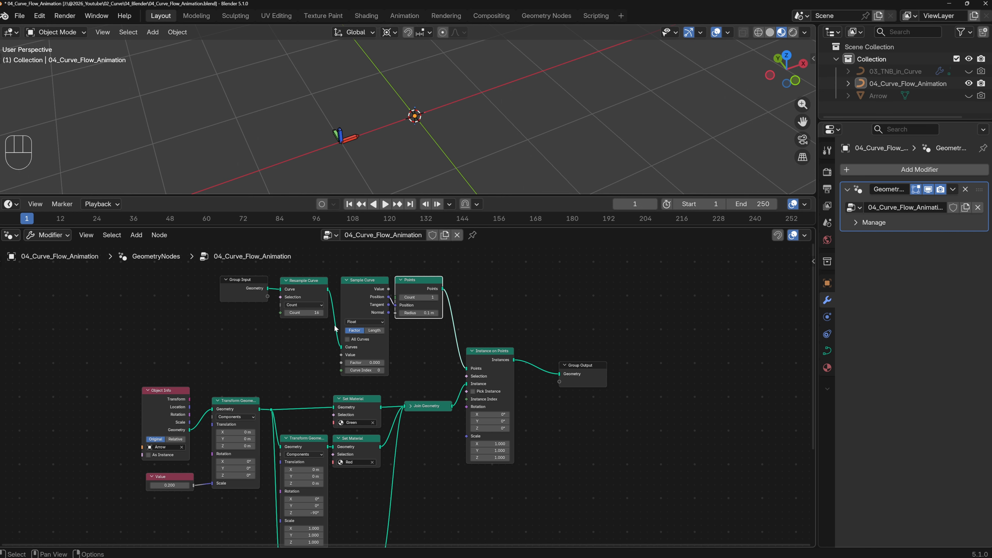
Set the Points node's count to 16.
mouse_move(363, 362)
left_mouse_down()
mouse_move(391, 362)
mouse_move(343, 363)
left_mouse_up()
middle_click_drag(434, 364, 438, 367, "shift")
left_click(429, 301)
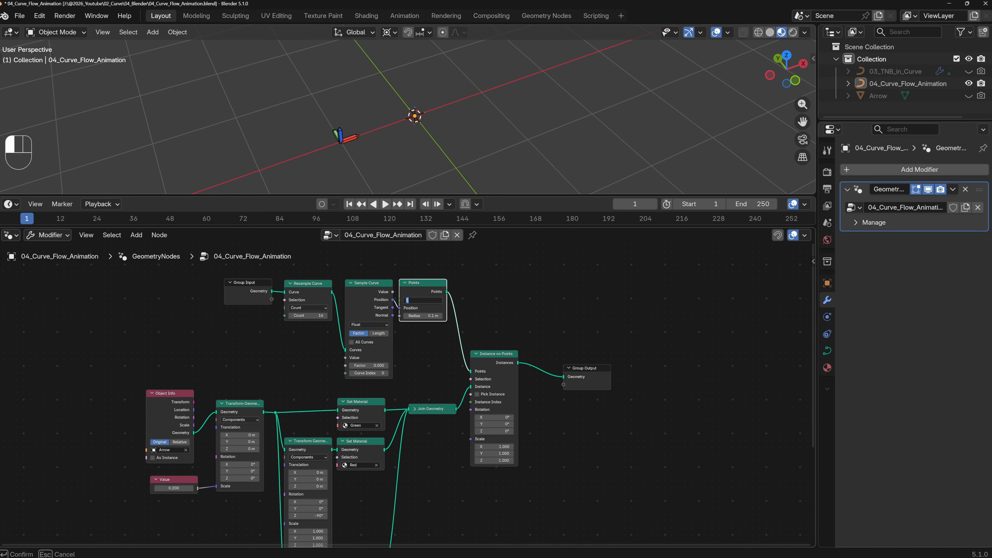
type("16")
key("Return")
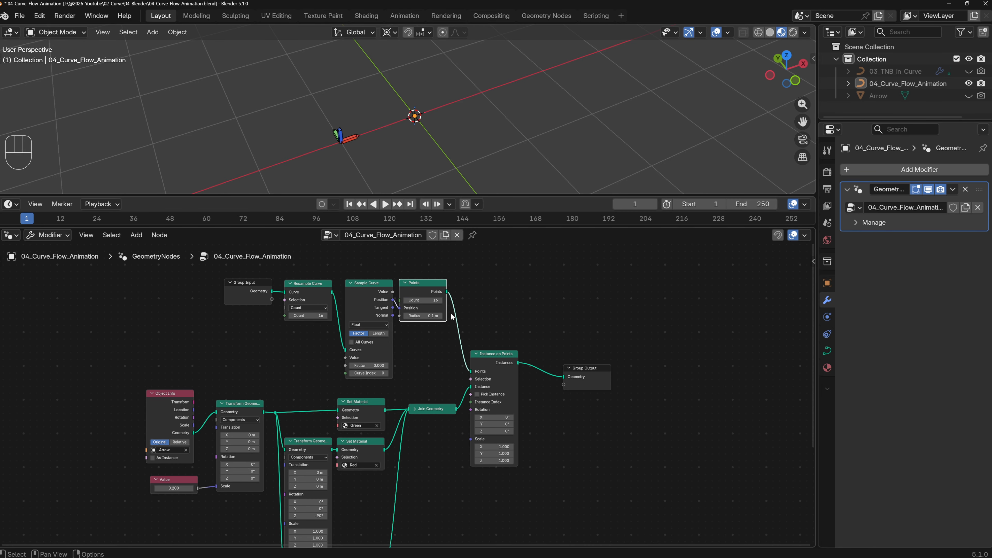
middle_click_drag(452, 316, 439, 311, "shift")
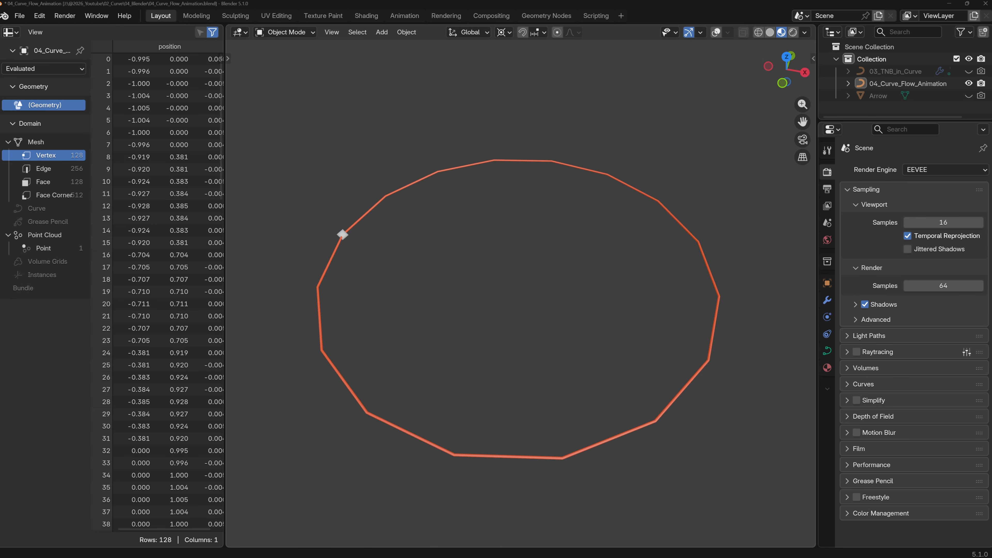
Play and stop the demonstration animation of the sampled point on the polygonal circle.
key("space")
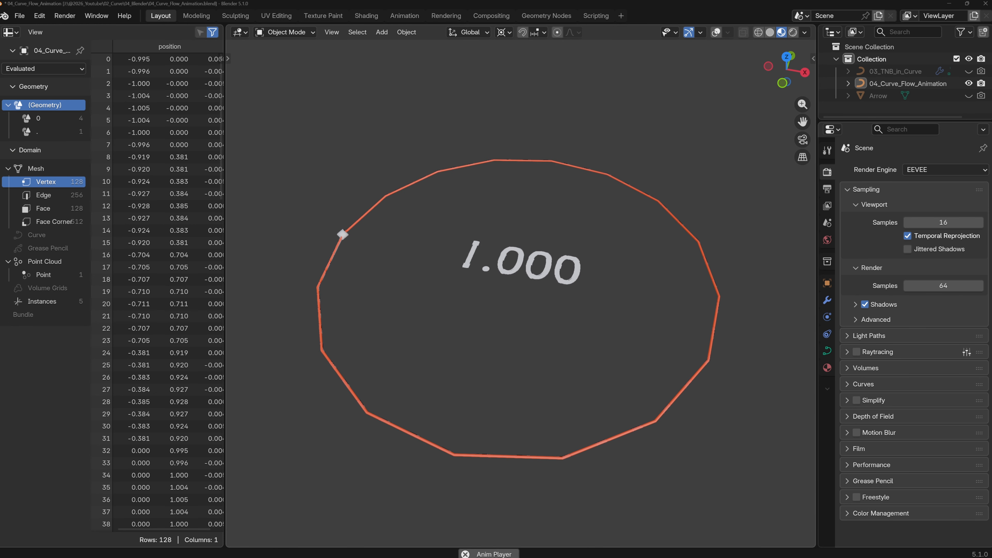
key("space")
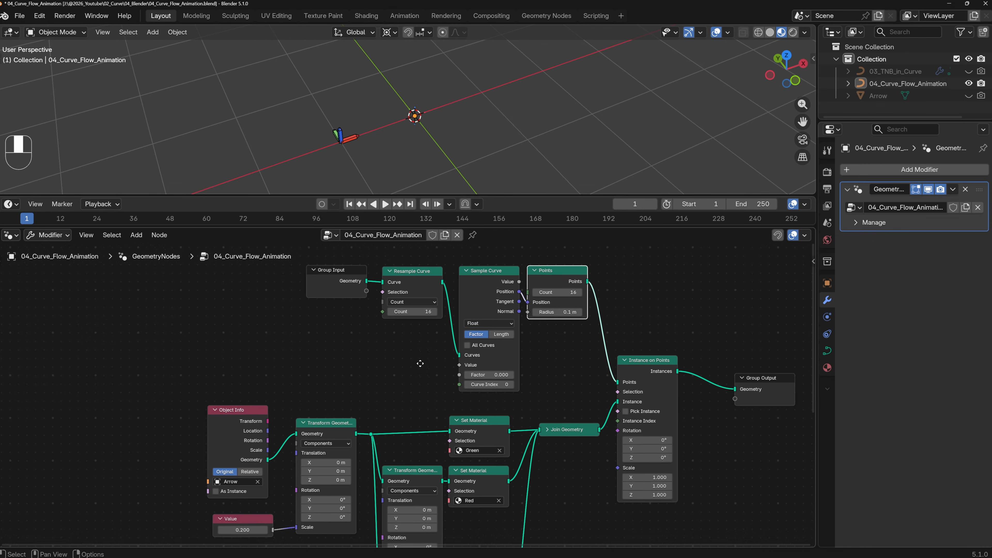
Add an Index node beneath Group Input and connect its output to the first value of a new Divide math node.
middle_click_drag(420, 364, 380, 357)
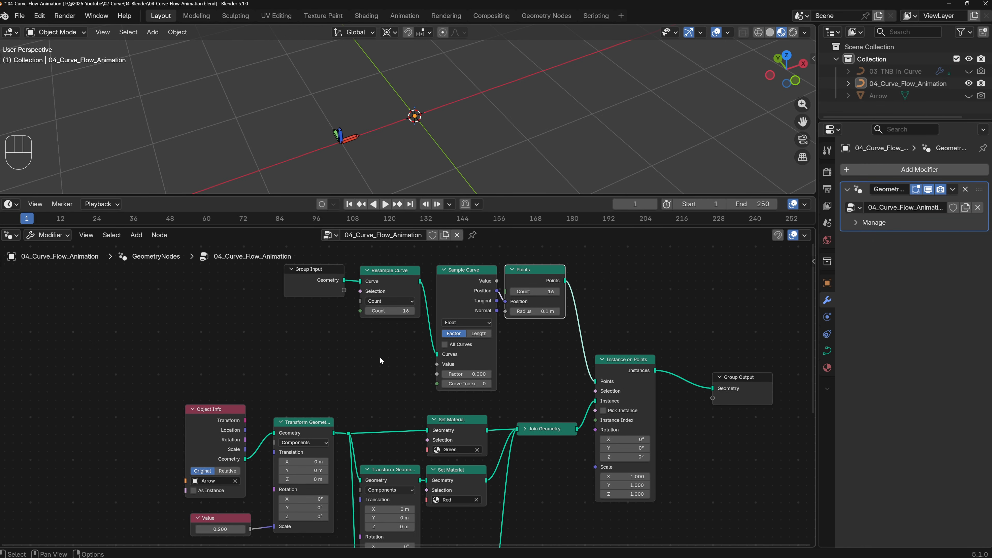
key("shift+a")
type("index")
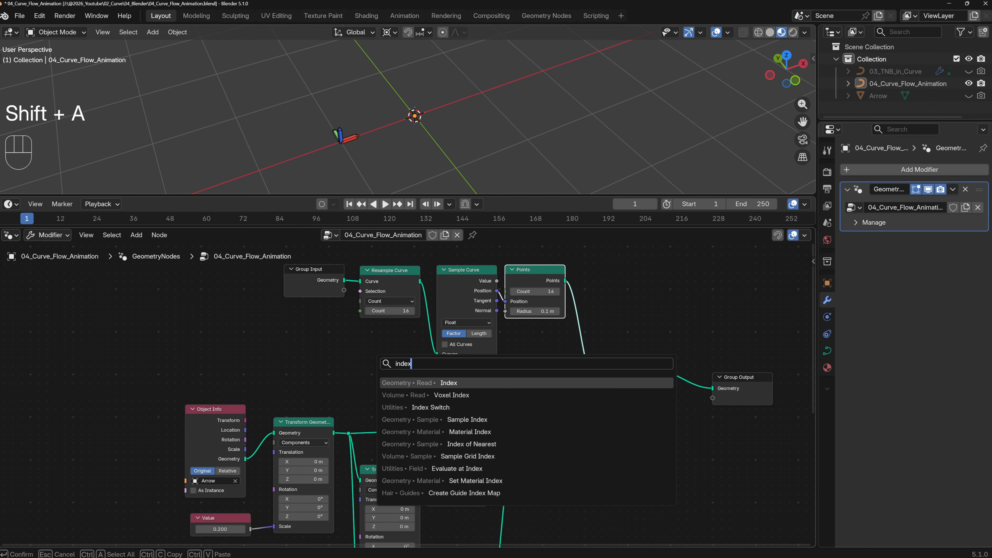
key("Return")
left_click(274, 337)
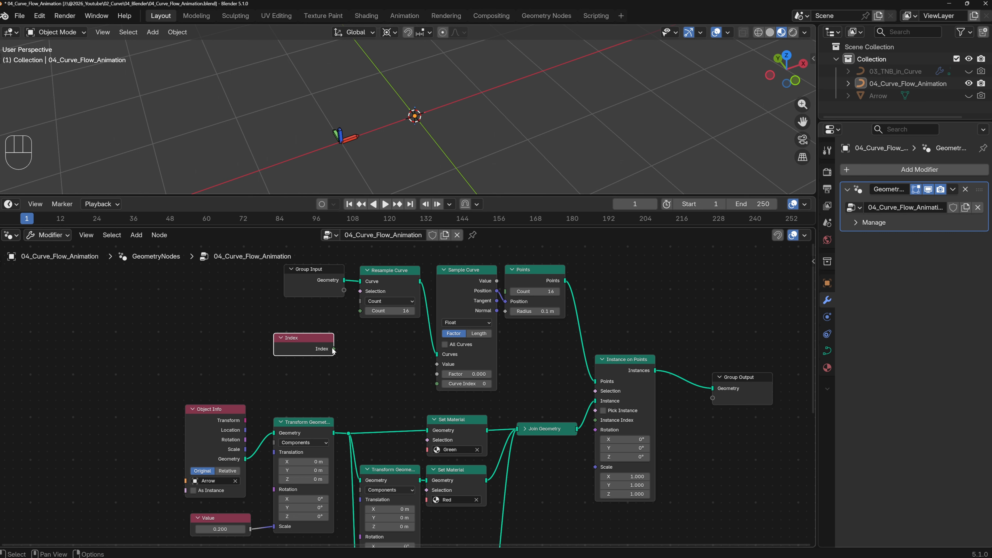
left_click_drag(333, 348, 365, 358)
type("divide")
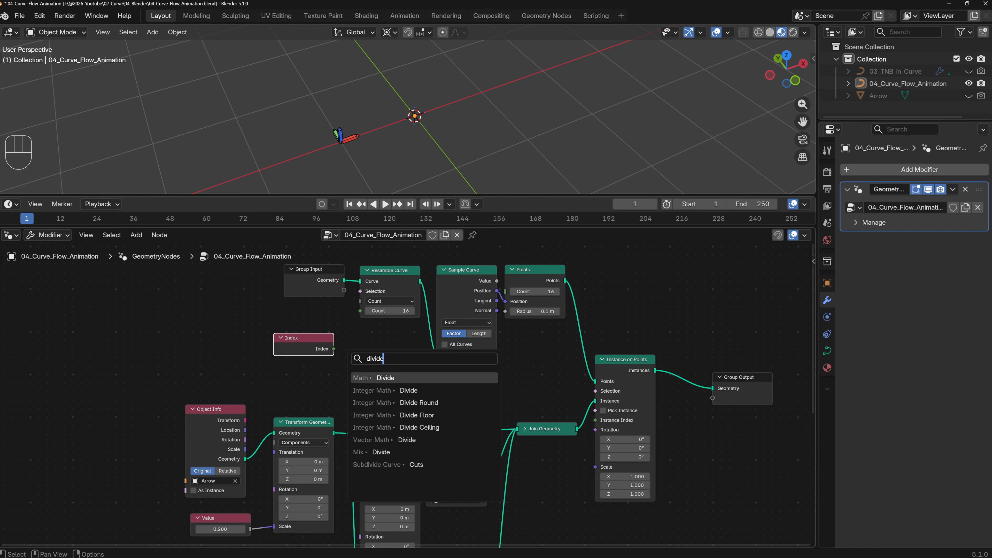
key("Return")
left_click(347, 344)
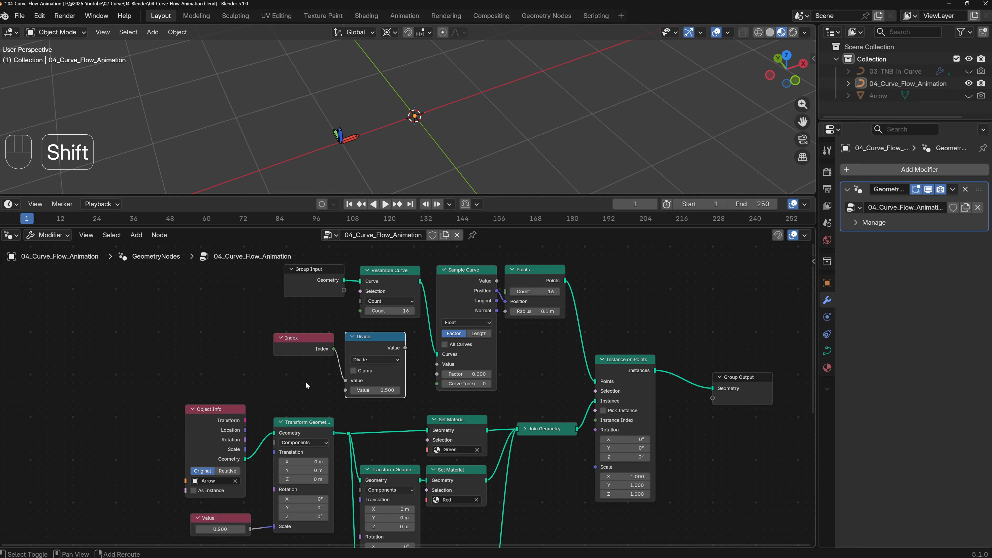
Add an Integer node beneath the Index node and set its value to 16.
key("shift+a")
type("integer")
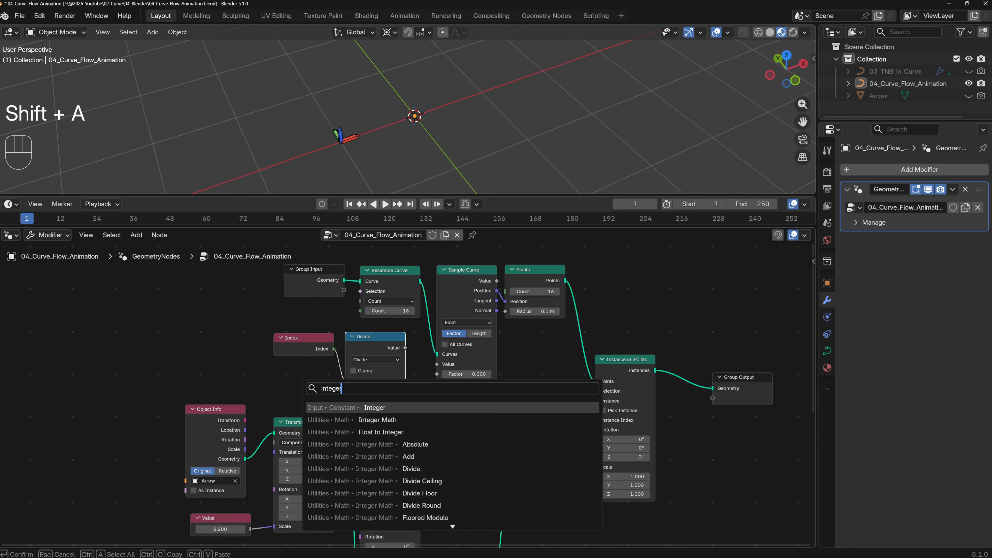
key("Return")
left_click(275, 380)
left_click(297, 389)
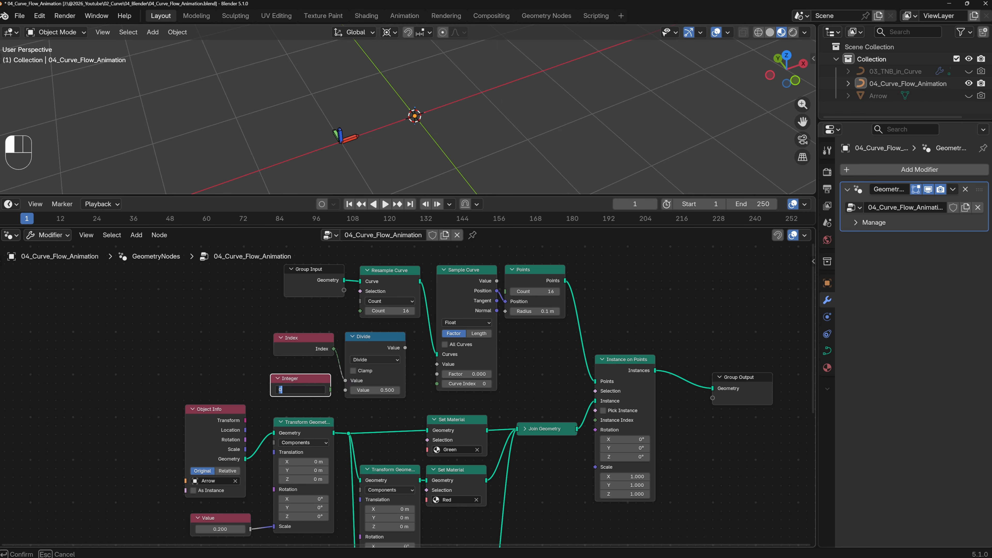
type("16")
key("Return")
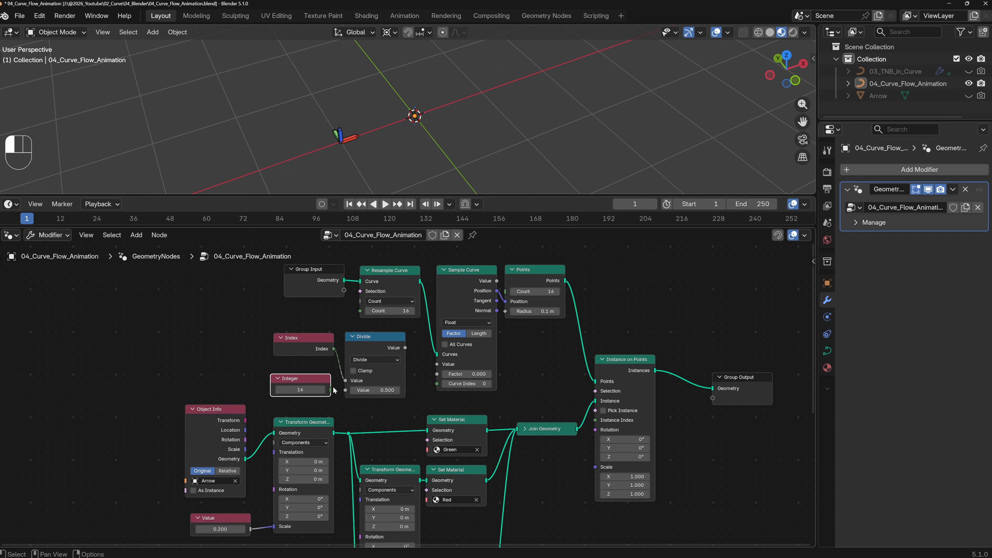
Connect Integer to Divide's second value and Divide's output to Sample Curve's Factor, then tidy the three index nodes below Resample Curve.
mouse_move(332, 389)
left_mouse_down()
mouse_move(345, 390)
mouse_move(318, 380)
left_mouse_up()
left_click_drag(305, 337, 307, 349)
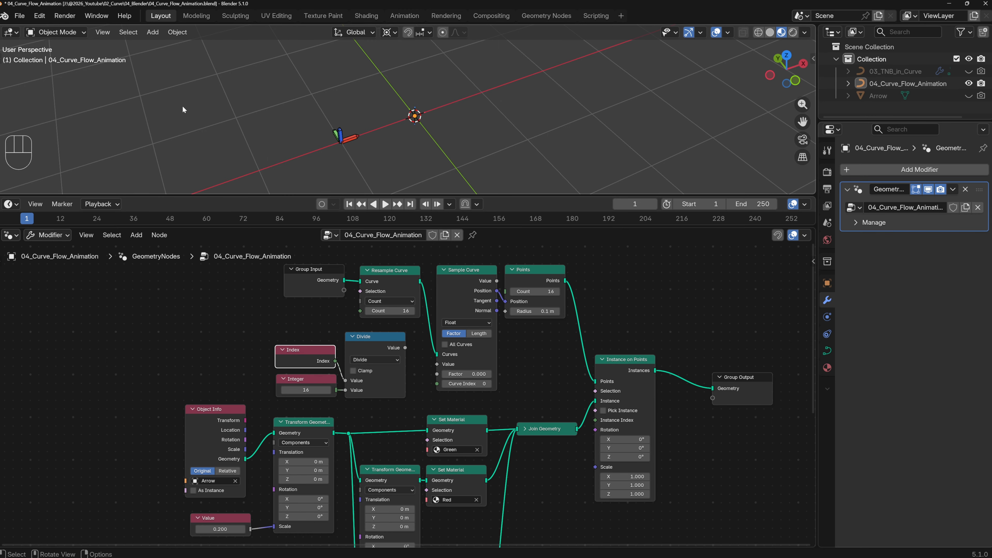
left_click_drag(406, 348, 435, 373)
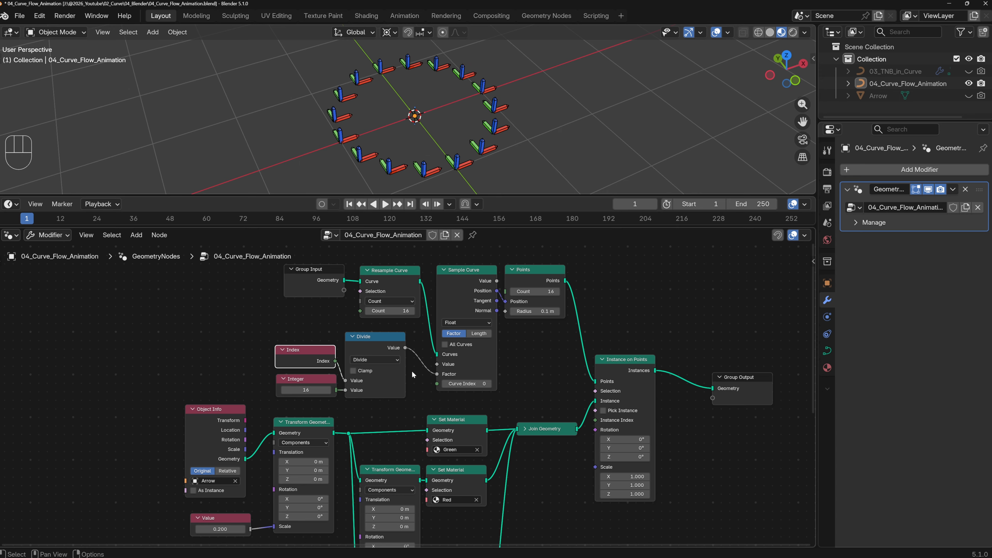
left_click_drag(294, 340, 395, 395)
key("g")
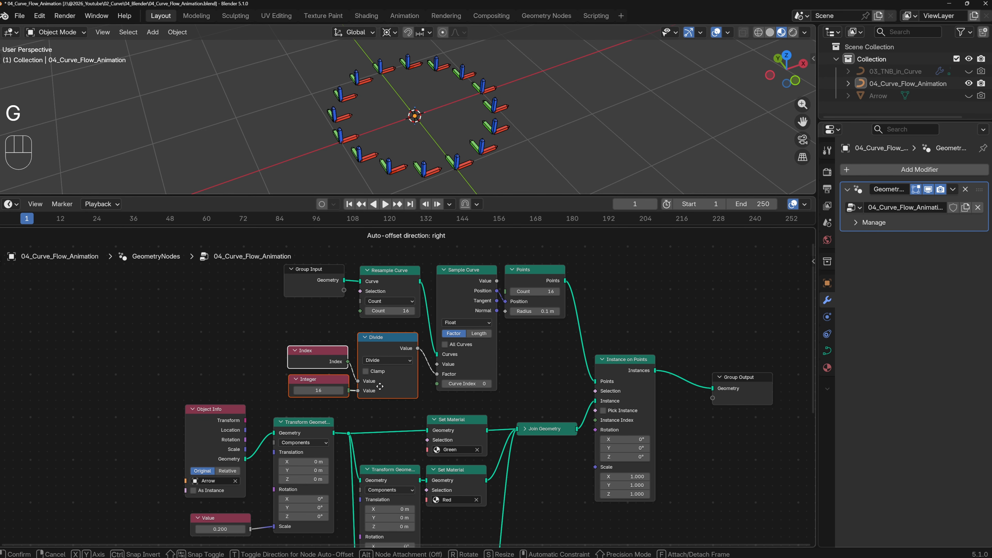
left_click(383, 386)
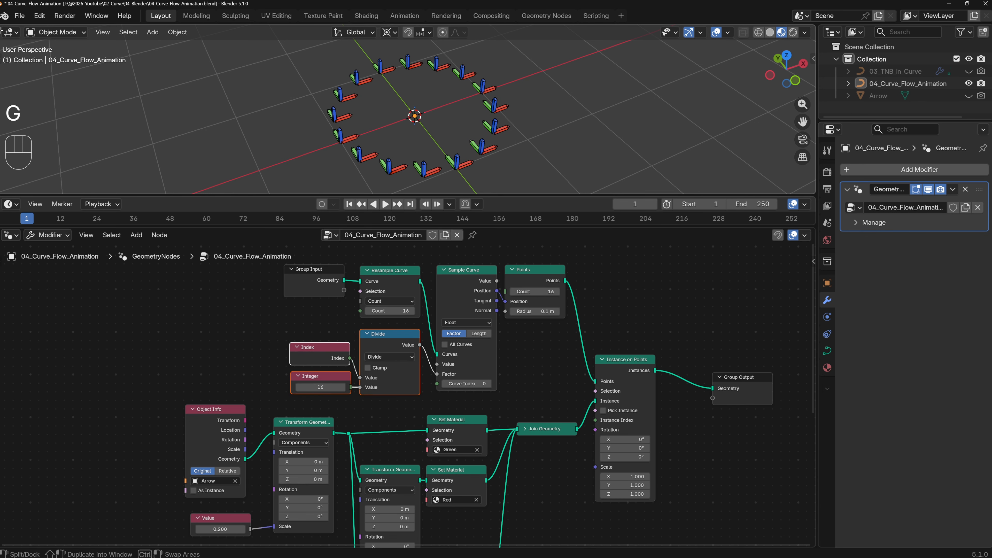
Split a new area off the 3D viewport and turn it into a Spreadsheet showing the Instances entry.
left_click_drag(12, 30, 224, 45)
left_click(11, 32)
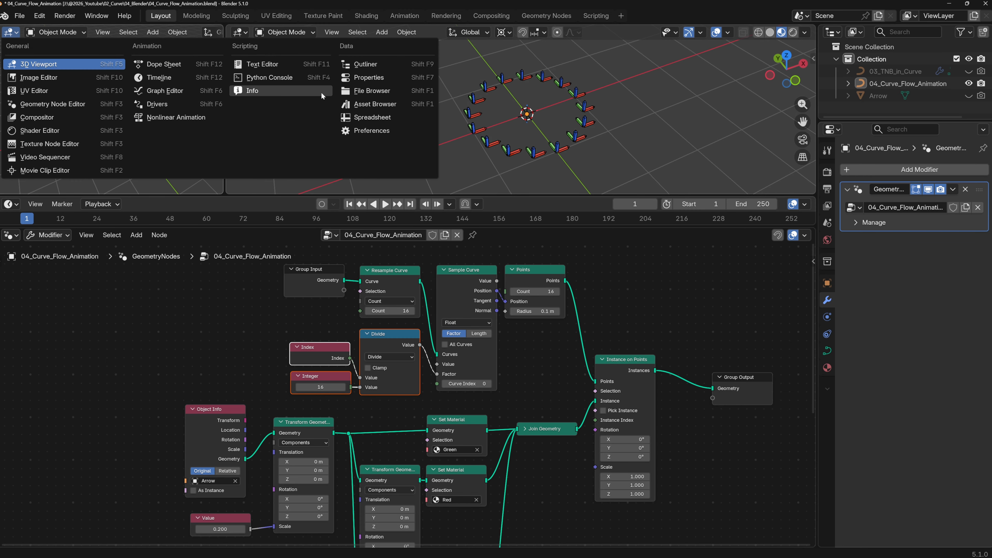
left_click(369, 118)
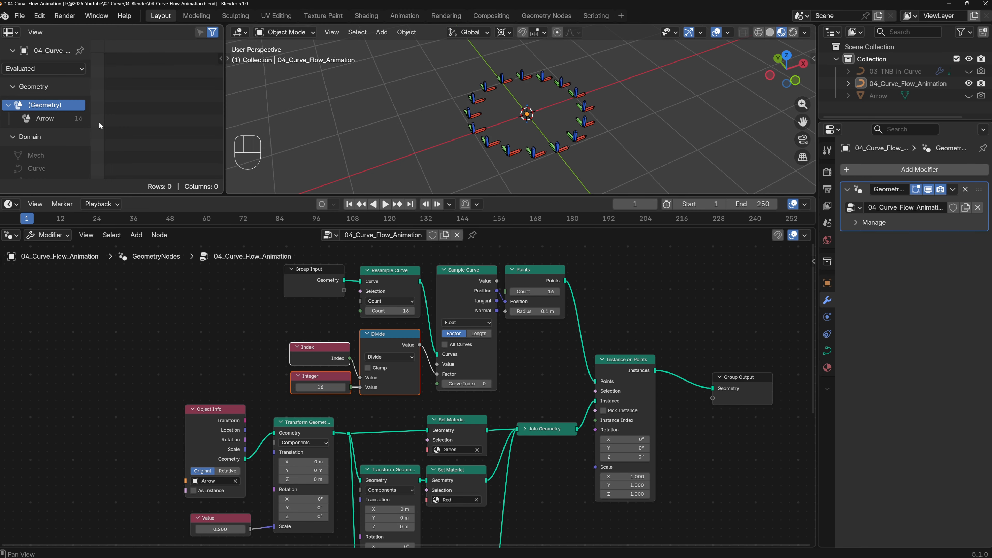
scroll(64, 135, "down", 3)
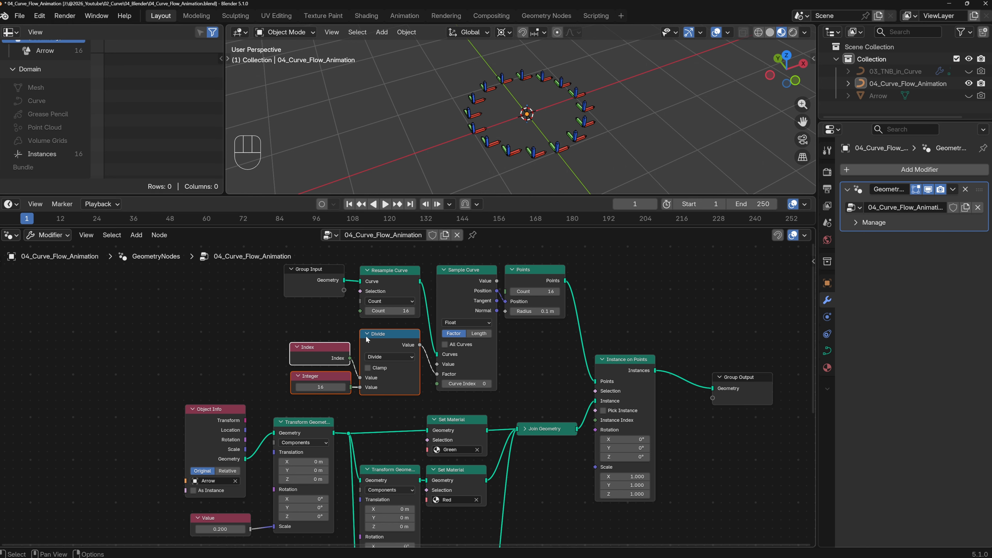
Lower the Points node's count to 12 and set the Integer node to 12.
left_click(513, 291)
left_click(512, 291)
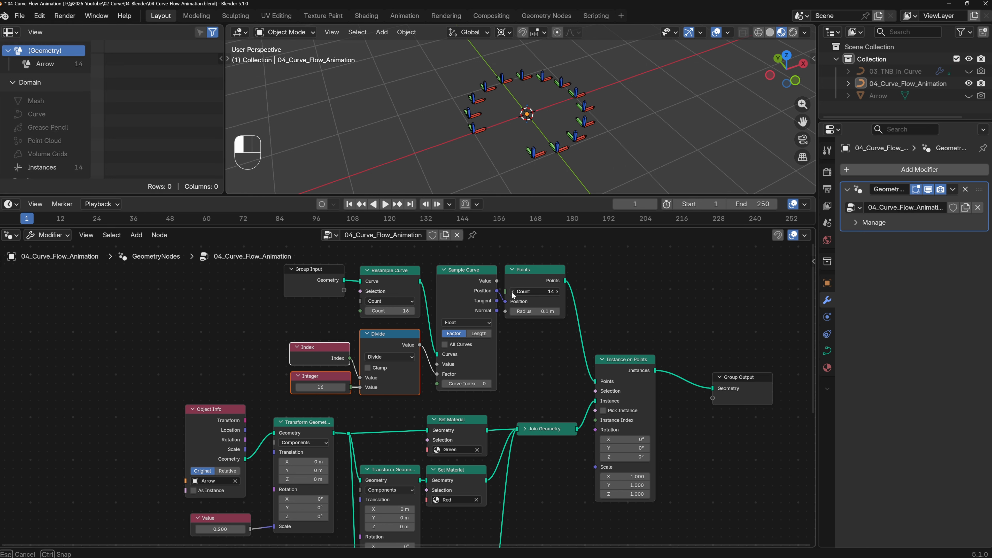
left_click(513, 291)
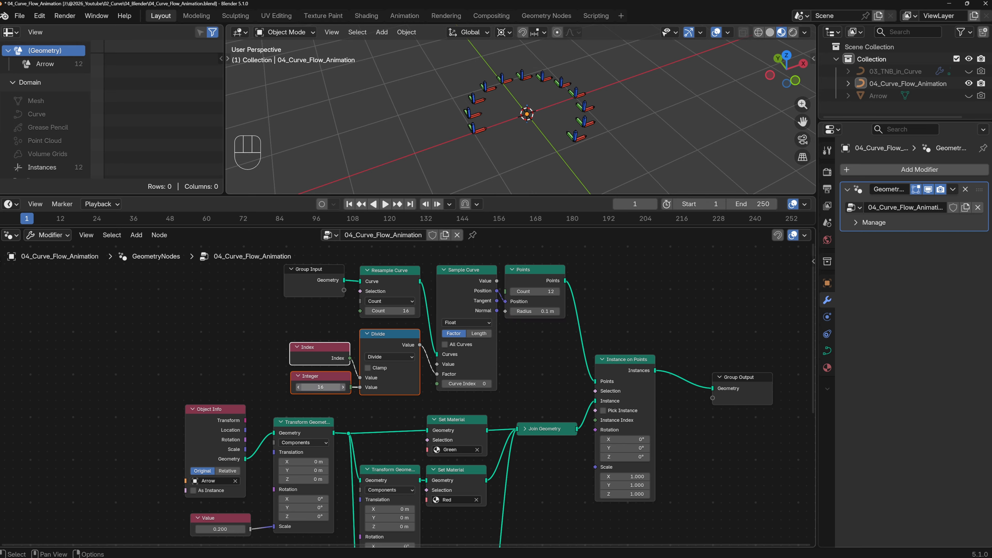
double_click(320, 387)
type("12")
key("Return")
Set the Integer node's value and the Points node's count to 15.
double_click(321, 387)
type("15")
key("Return")
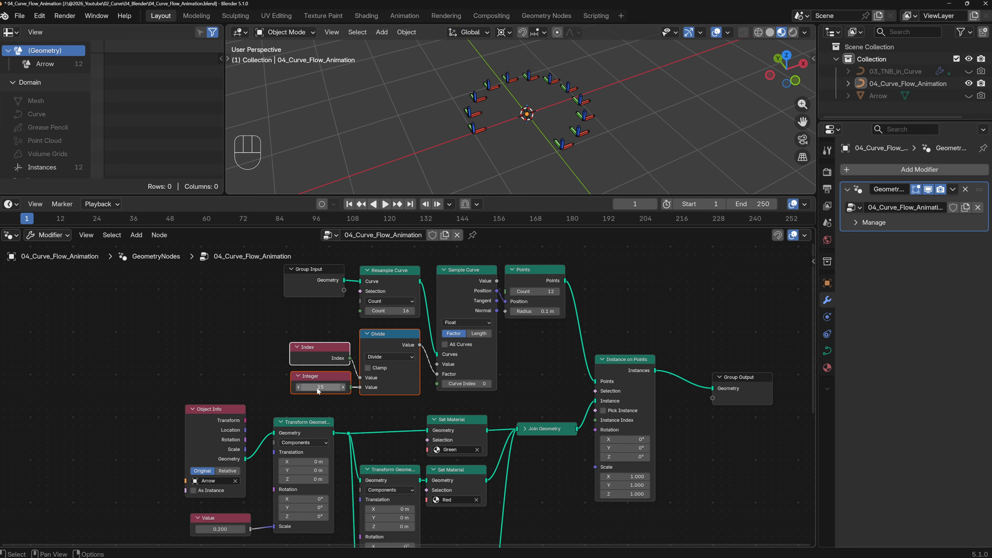
double_click(541, 292)
type("15")
key("Return")
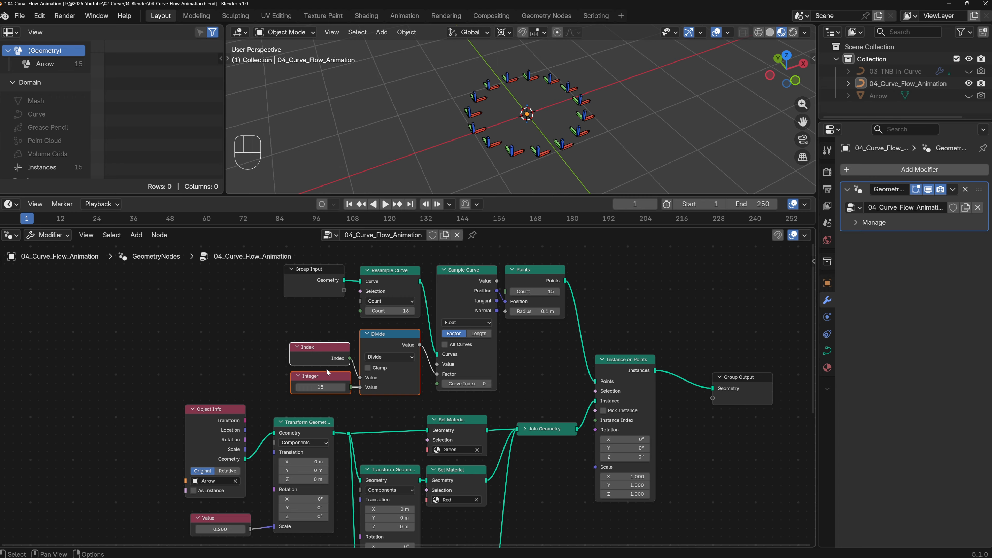
Set the Integer node's value and the Points node's count to 3.
double_click(320, 386)
type("3")
key("Return")
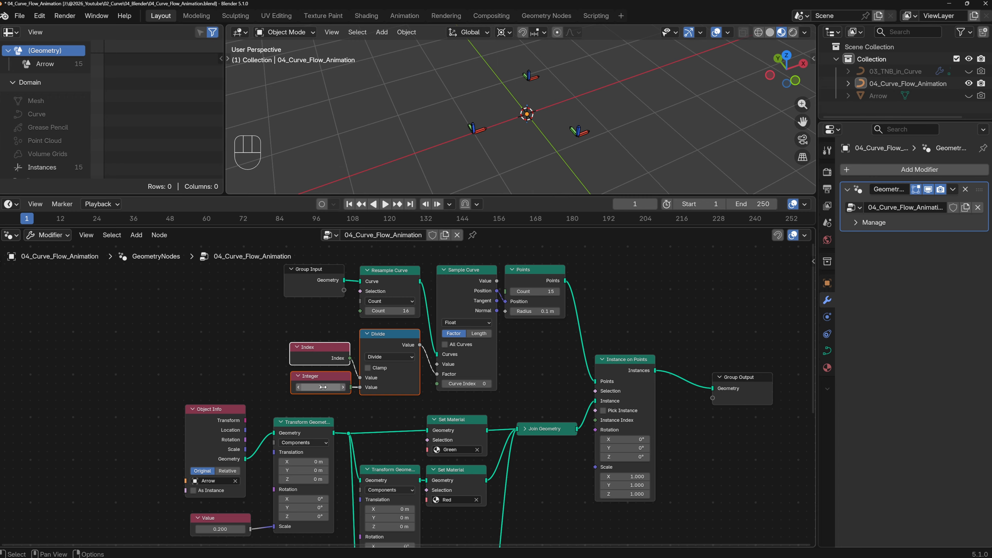
double_click(536, 291)
type("3")
key("Return")
Raise the Points node's count and the Integer node's value to 50.
left_click_drag(536, 291, 610, 292)
double_click(332, 387)
type("50")
key("Return")
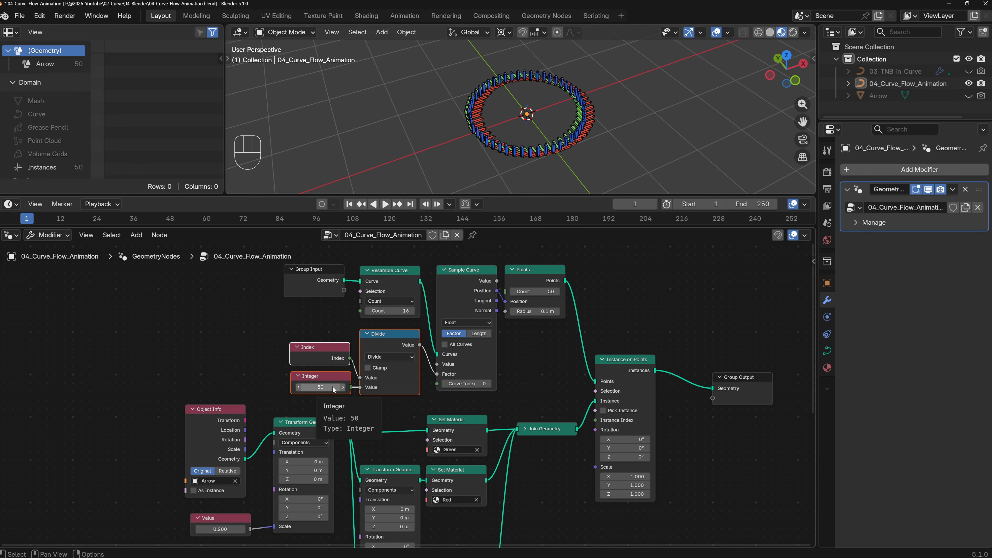
Set the Integer node's value and the Points node's count to 16.
double_click(332, 387)
type("16")
key("Return")
double_click(552, 293)
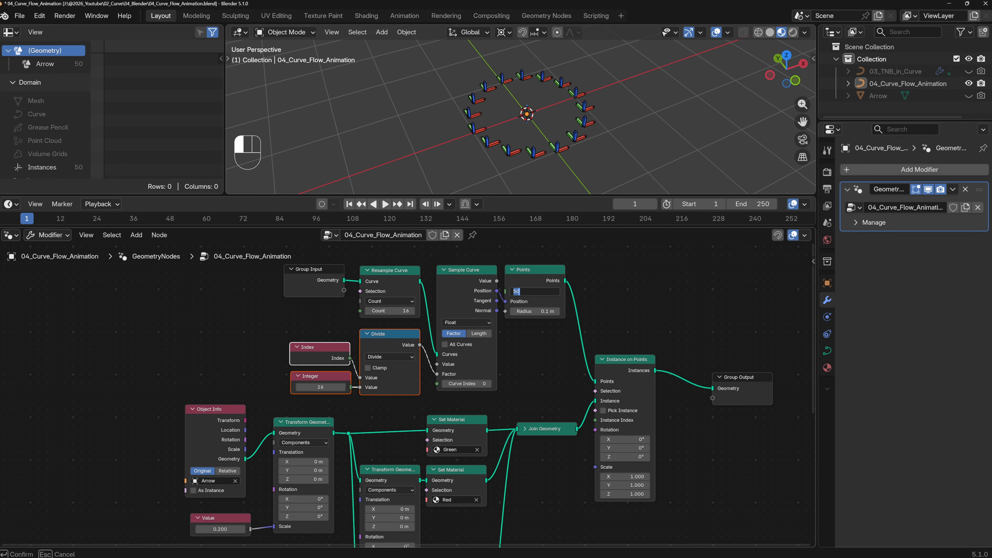
type("16")
key("Return")
Move the Index, Integer and Divide nodes aside and insert an Add math node between Divide and Sample Curve's Factor.
middle_click_drag(278, 334, 325, 340)
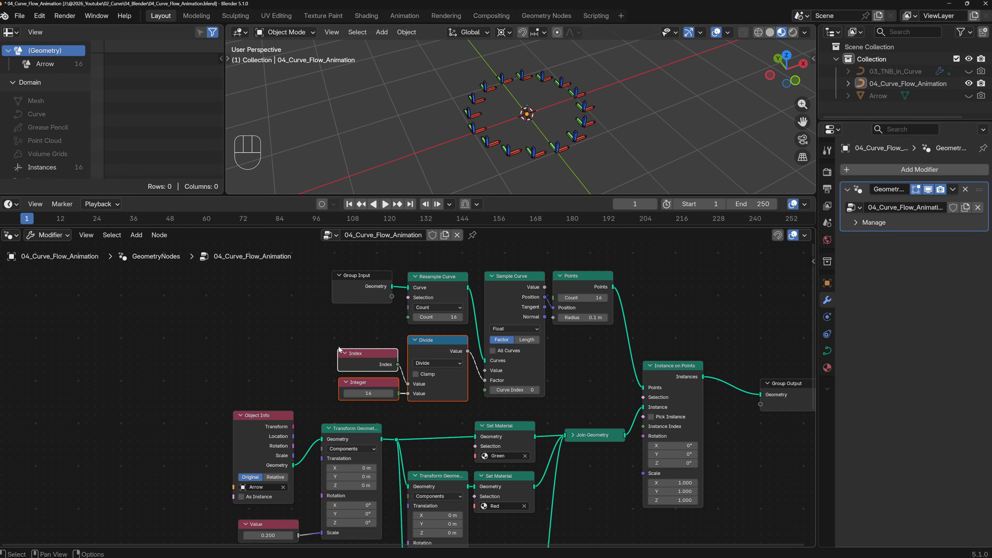
left_click_drag(325, 340, 434, 379)
key("g")
left_click(370, 366)
key("shift+a")
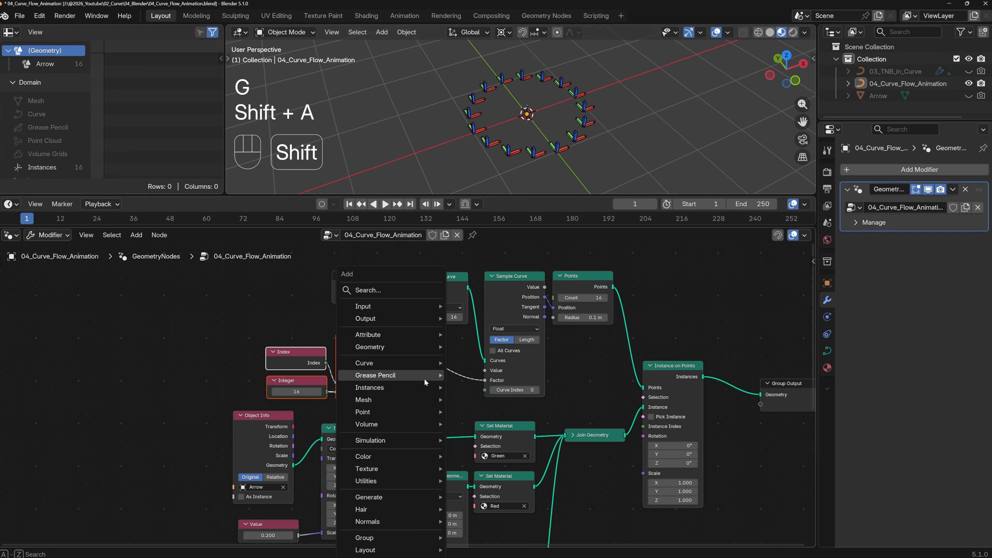
type("add")
key("Return")
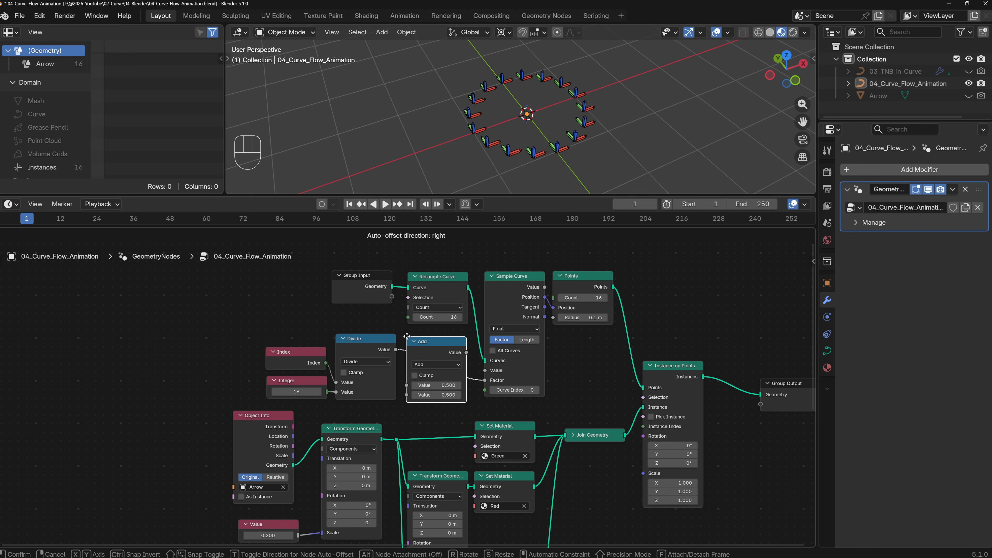
left_click(412, 334)
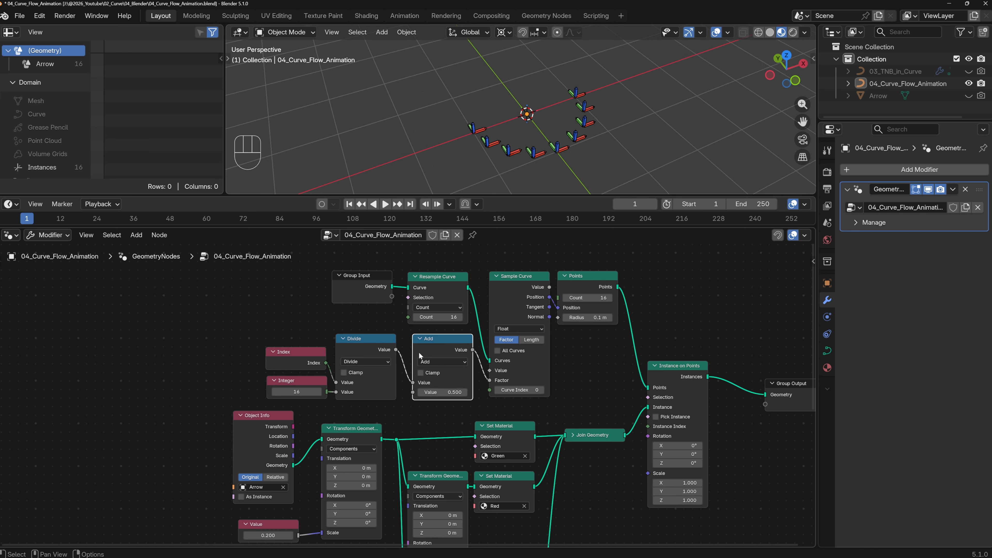
Vary the Add node's second value to shift the instances along the circle, and set it to 0.
mouse_move(442, 392)
left_mouse_down()
mouse_move(480, 392)
mouse_move(423, 392)
left_mouse_up()
left_click(429, 393)
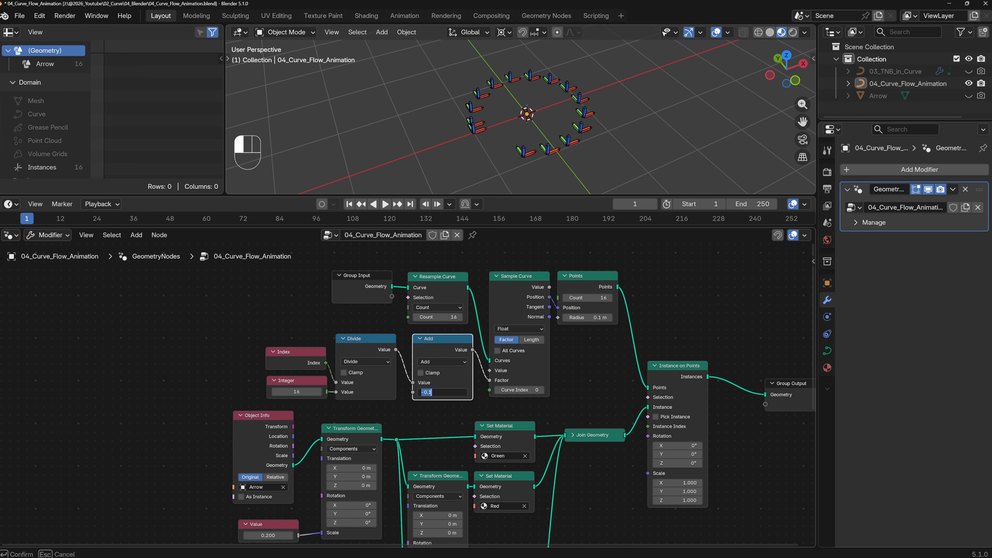
type("0")
key("Return")
Move the curve sampling chain and the Integer node higher, away from the arrow nodes.
left_click_drag(283, 267, 597, 374)
key("g")
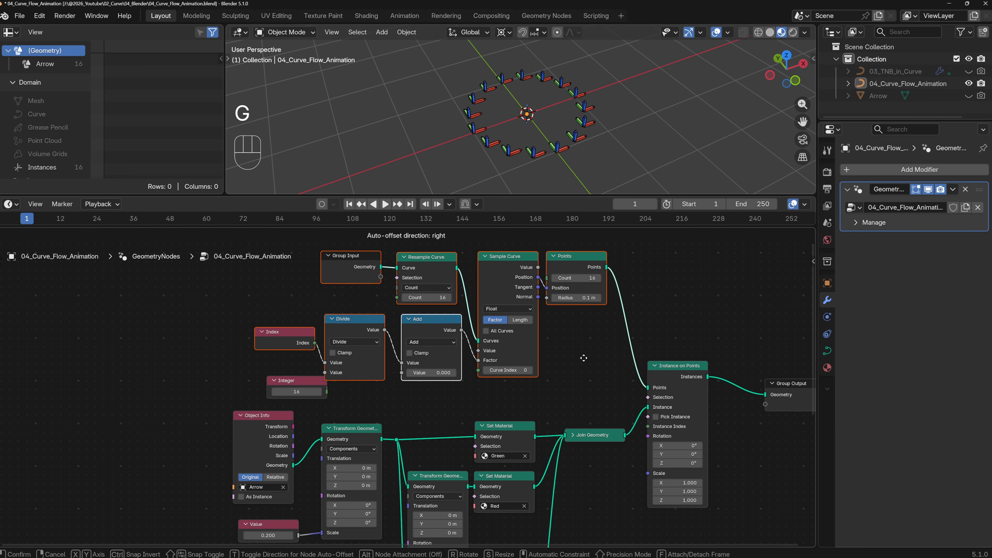
left_click(587, 310)
left_click(291, 381)
key("g")
left_click(283, 313)
Insert a Fraction math node between Add and Sample Curve's Factor, and raise Add's second value to 7.
middle_click_drag(480, 334, 466, 430)
scroll(437, 425, "down", 1)
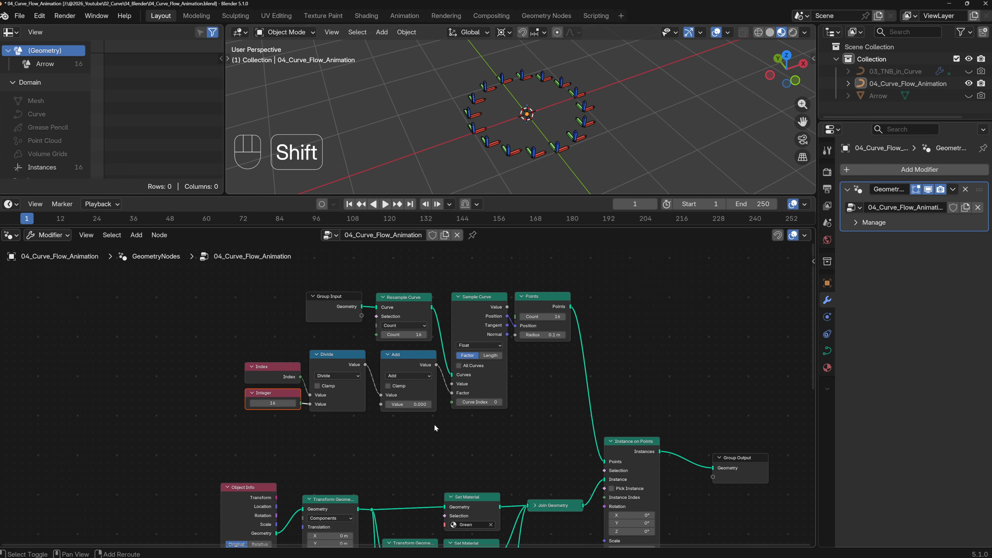
key("shift+a")
type("fraction")
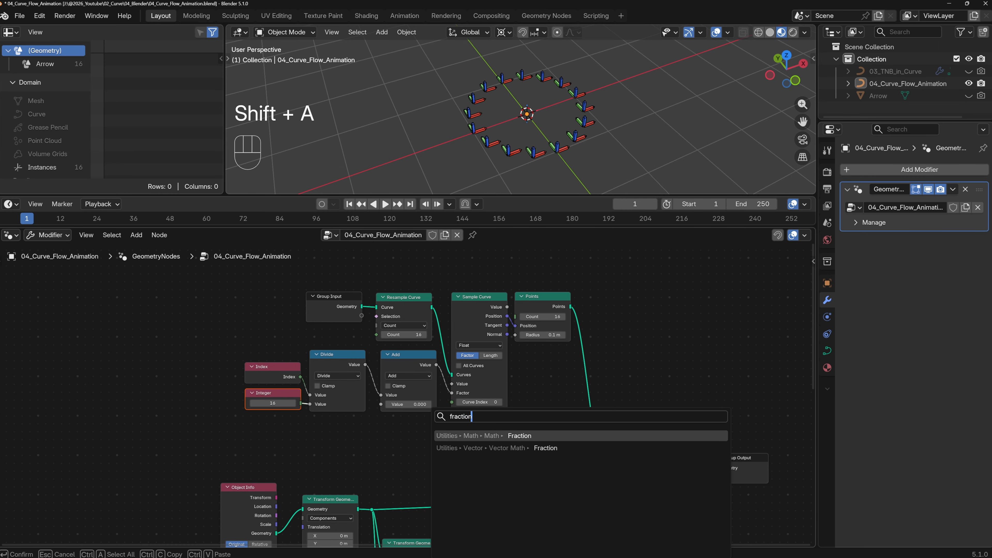
key("Return")
left_click(451, 359)
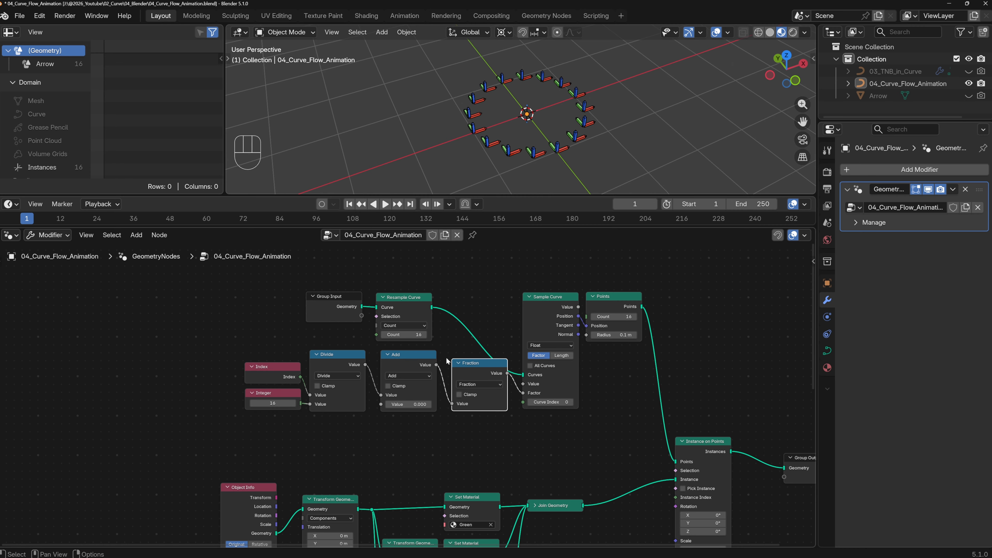
left_click_drag(468, 365, 460, 356)
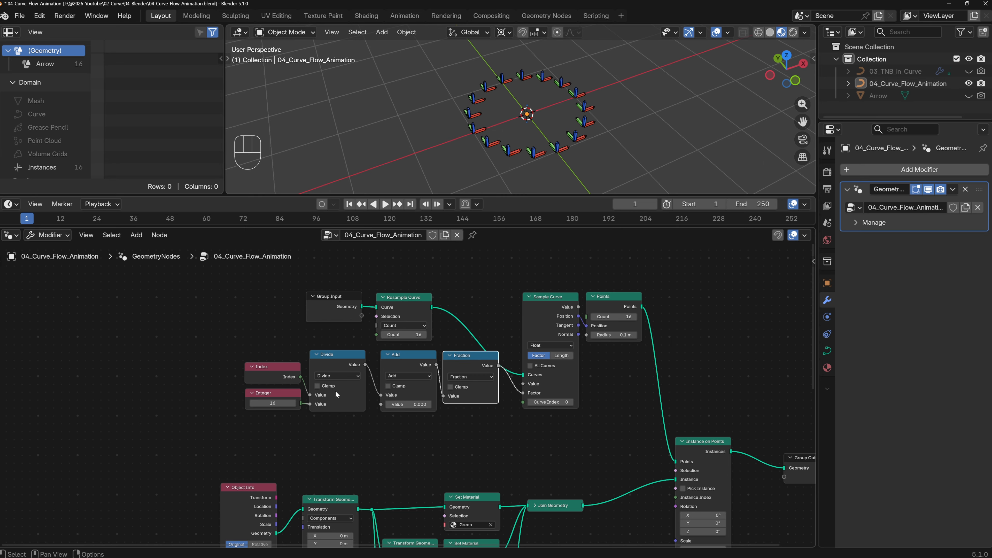
left_click_drag(407, 402, 478, 403)
Rearrange the Sample Curve, Points, Group Input, Resample Curve and Fraction nodes into a compact layout.
left_click_drag(512, 280, 632, 411)
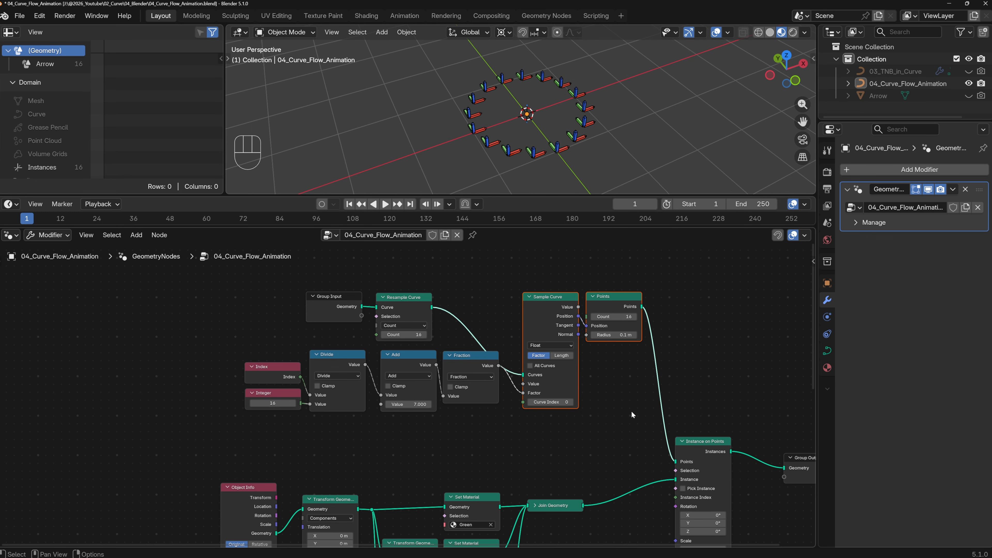
key("g")
left_click(622, 403)
left_click_drag(295, 279, 398, 356)
key("g")
left_click(525, 332)
left_click(451, 356)
left_click(452, 356)
left_click_drag(459, 356, 456, 356)
Add a Scene Time node beneath the Integer node.
middle_click_drag(497, 432, 580, 404)
key("shift+a")
type("scen")
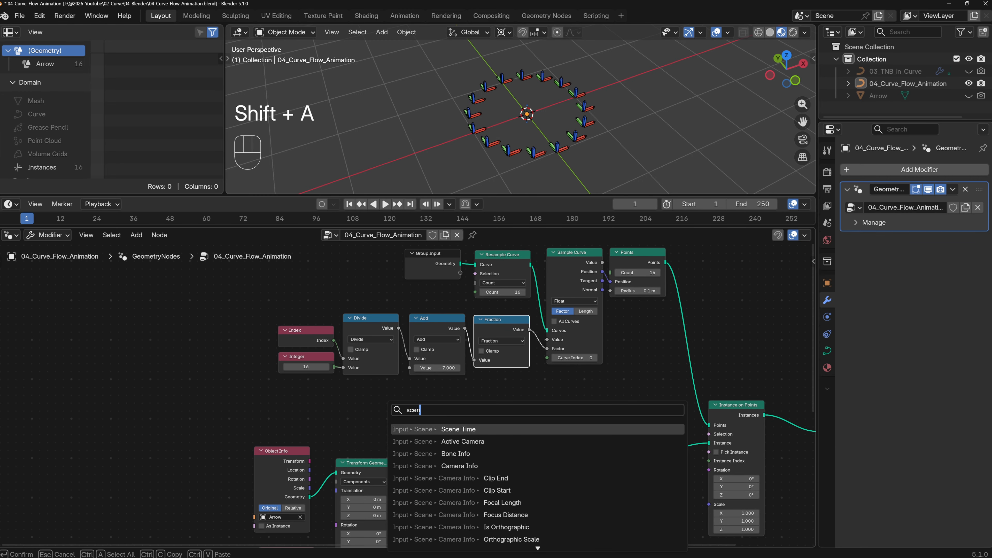
key("Return")
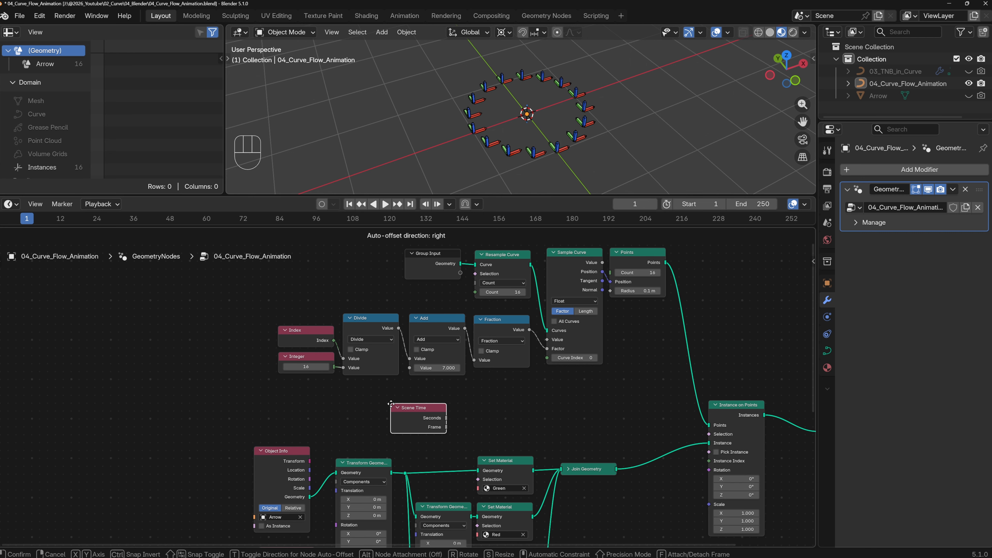
left_click(280, 393)
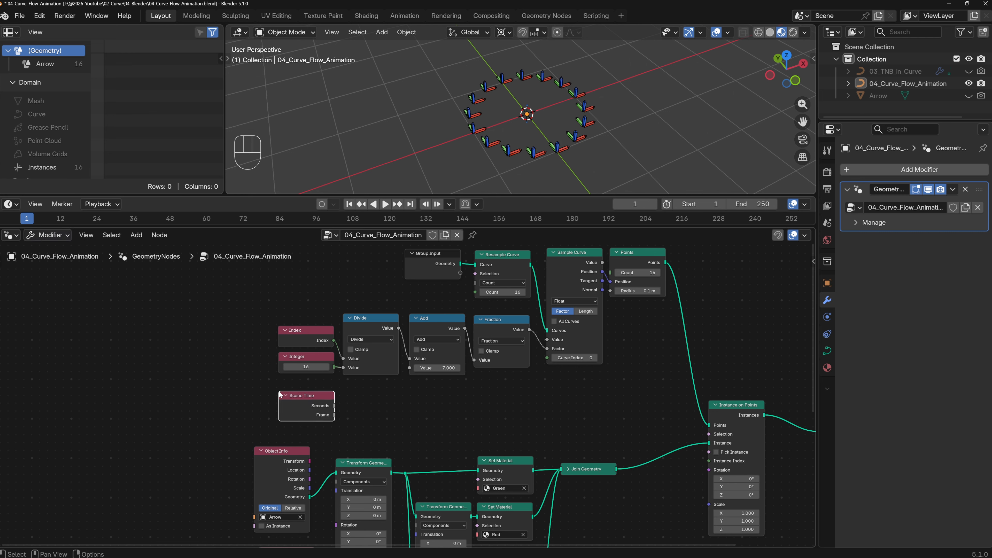
Multiply Scene Time's Seconds by 0.1 with a new Multiply math node and link the result to Add's second value.
left_click_drag(334, 406, 390, 410)
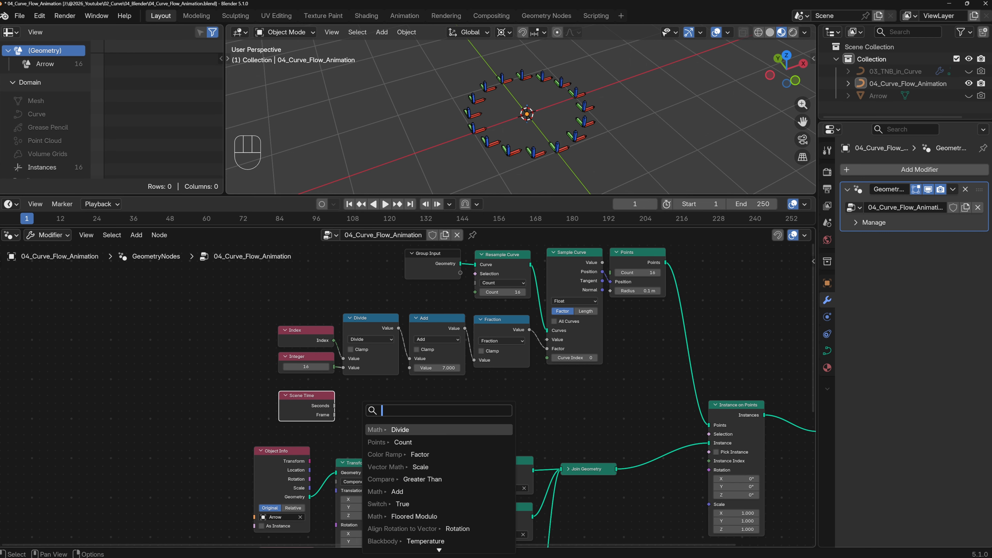
type("multip")
key("Return")
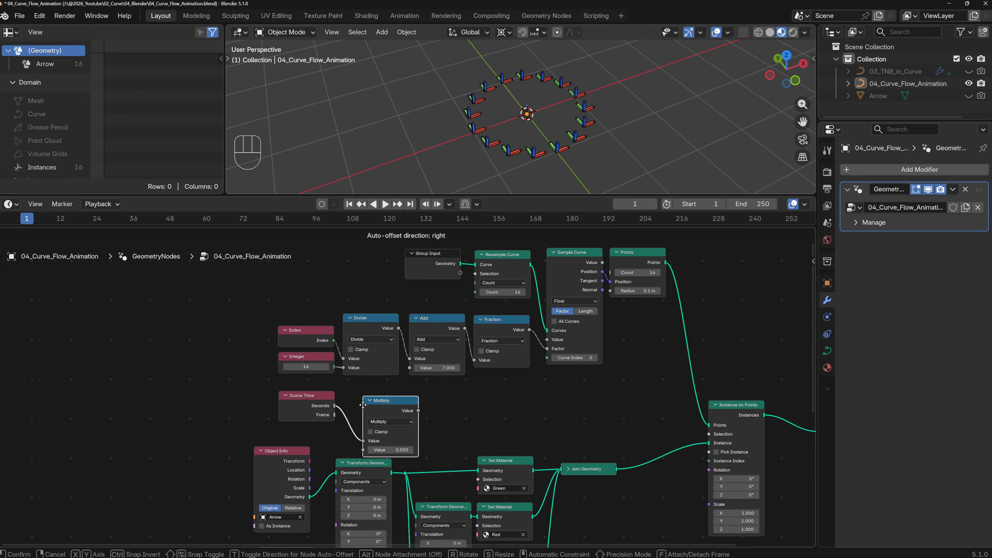
left_click(342, 388)
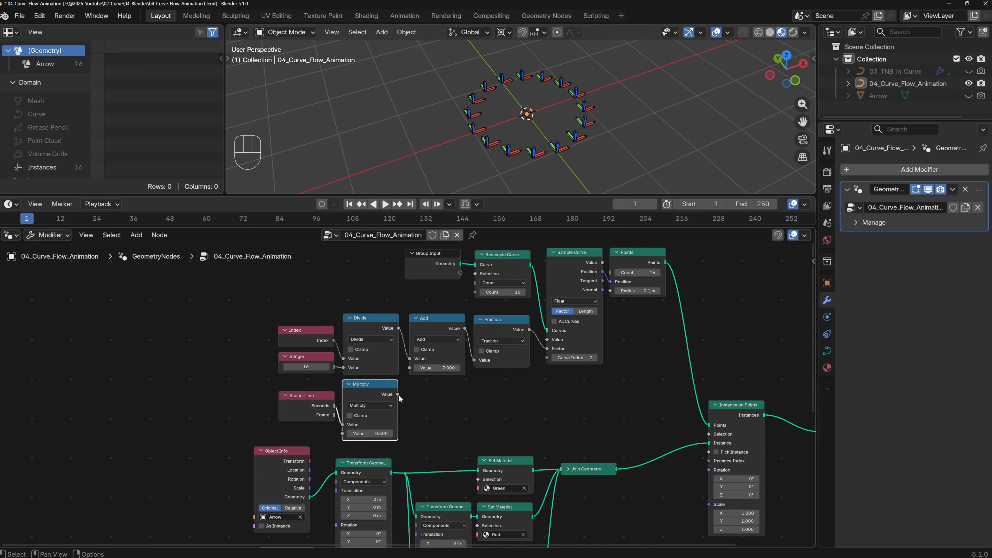
left_click(382, 434)
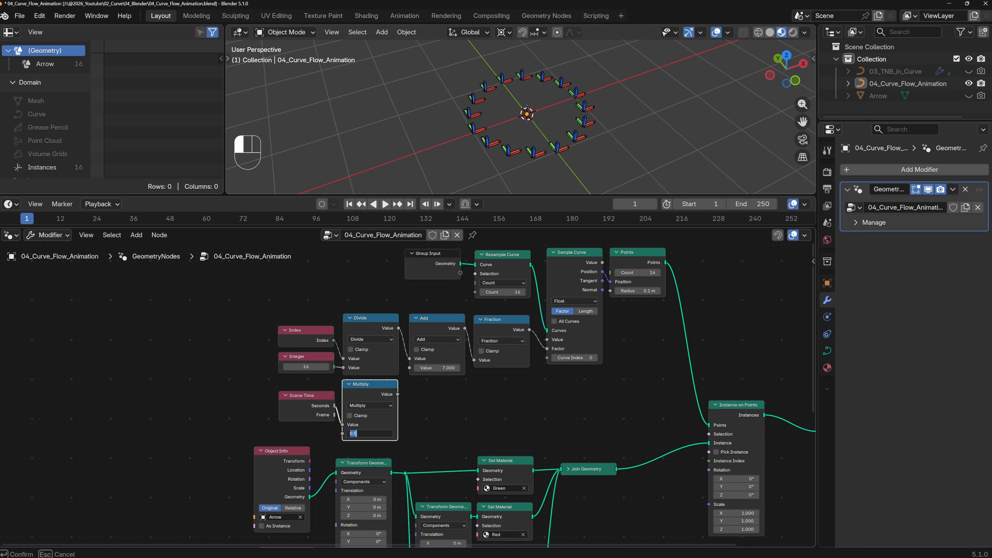
key("Return")
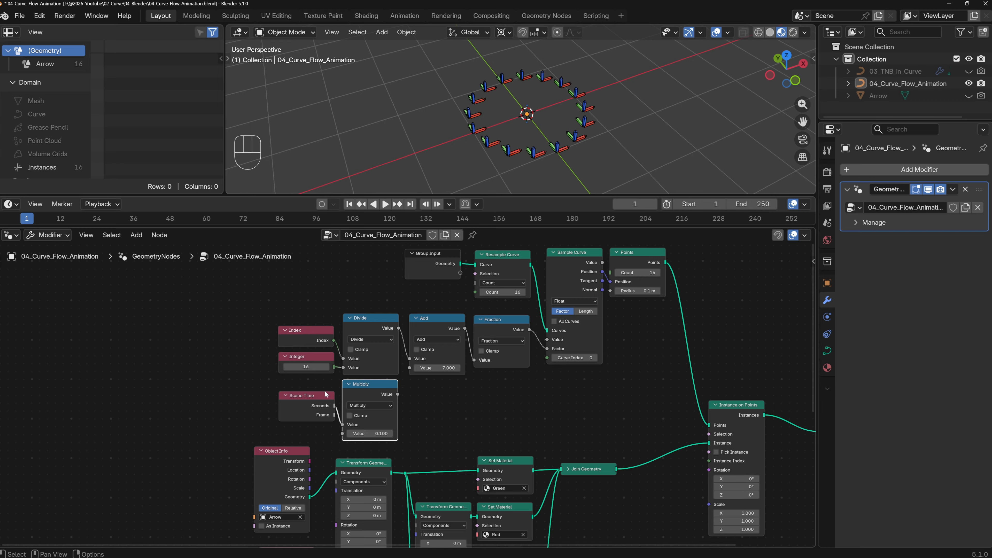
left_click_drag(398, 394, 409, 367)
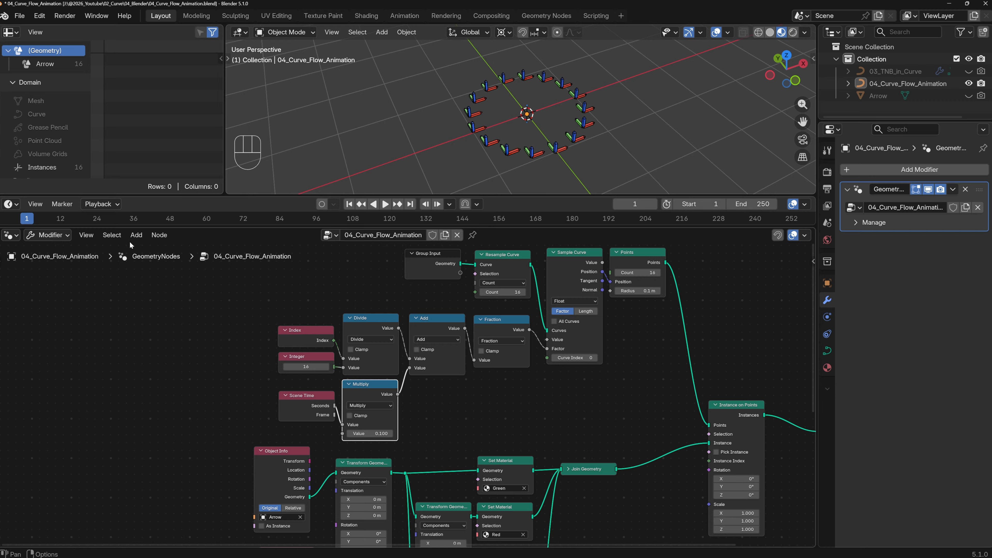
Play the animation to check the arrows flowing around the circle, rewinding to the first frame.
key("space")
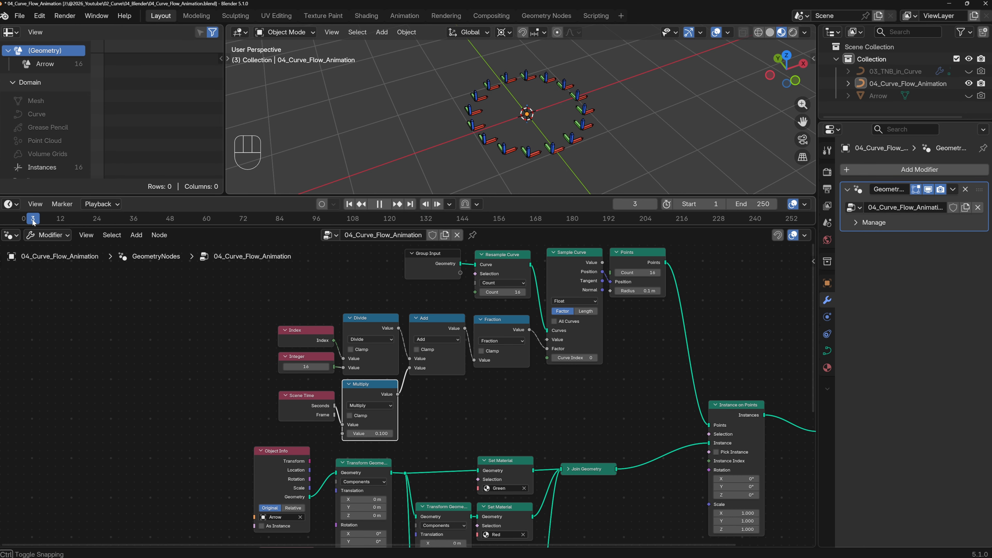
left_click(26, 222)
key("space")
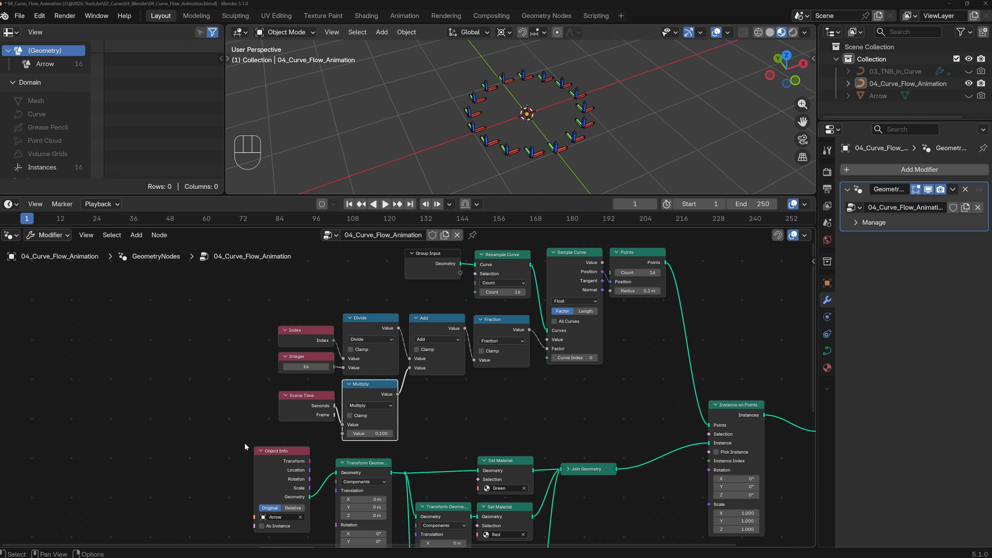
Add an Align Rotation to Vector node beneath Join Geometry and set its alignment axis to Y.
middle_click_drag(622, 416, 508, 301)
scroll(546, 379, "up", 4)
middle_click_drag(541, 381, 489, 387)
key("shift+a")
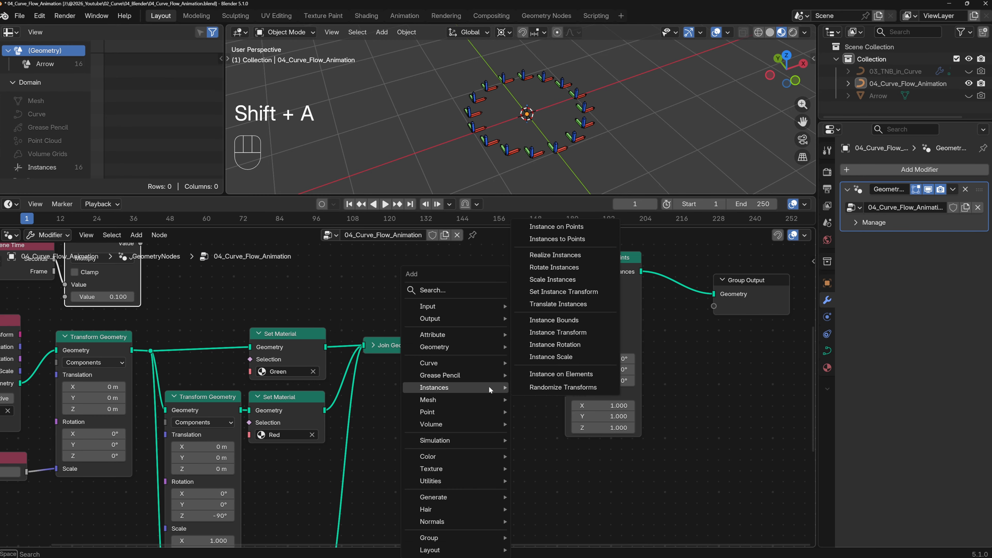
type("align rotation")
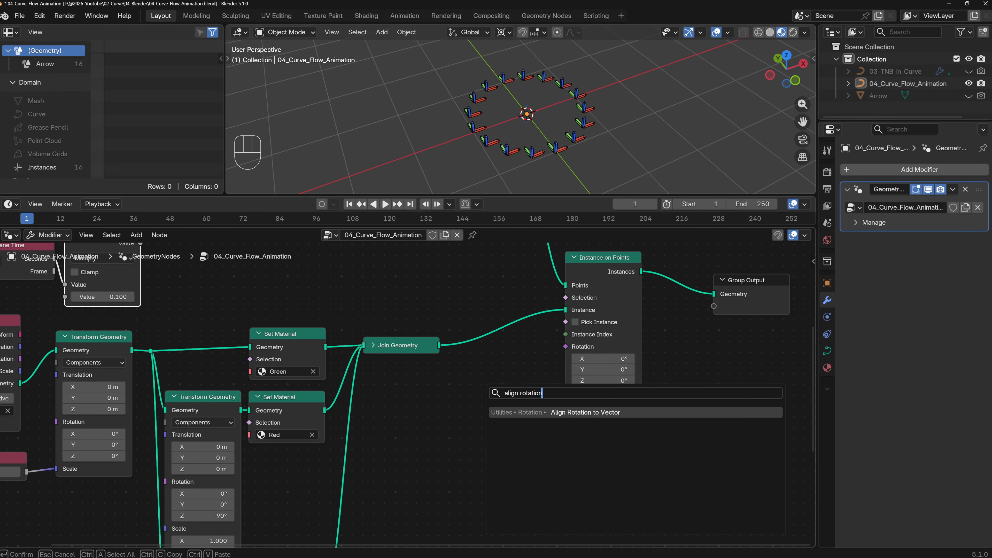
key("Return")
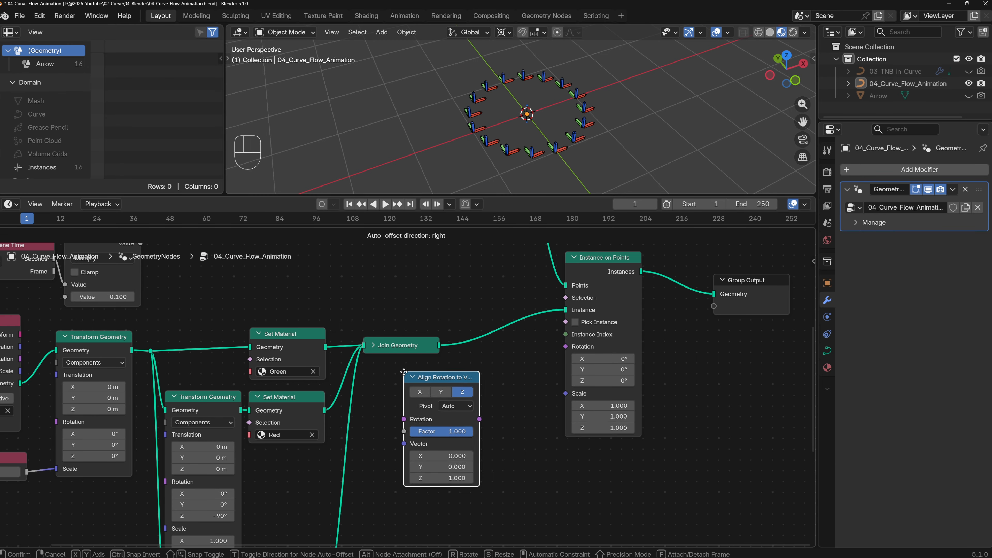
left_click(410, 376)
left_click(445, 394)
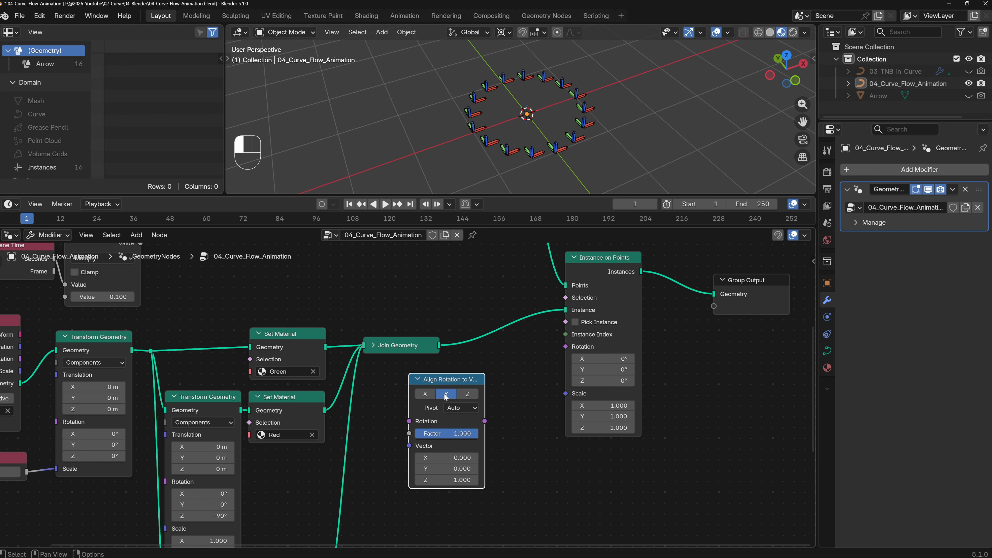
Connect Align Rotation to Vector's output to Instance on Points' Rotation and Sample Curve's Tangent to its Vector input.
left_click_drag(485, 422, 490, 420)
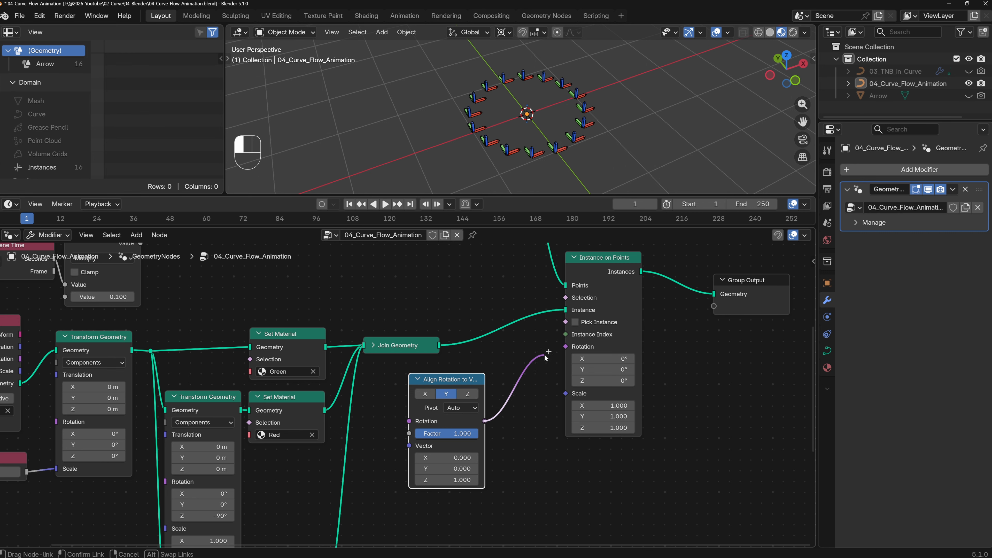
left_click_drag(544, 354, 563, 349)
left_click_drag(454, 378, 499, 360)
middle_click_drag(495, 349, 429, 415)
scroll(489, 364, "down", 3)
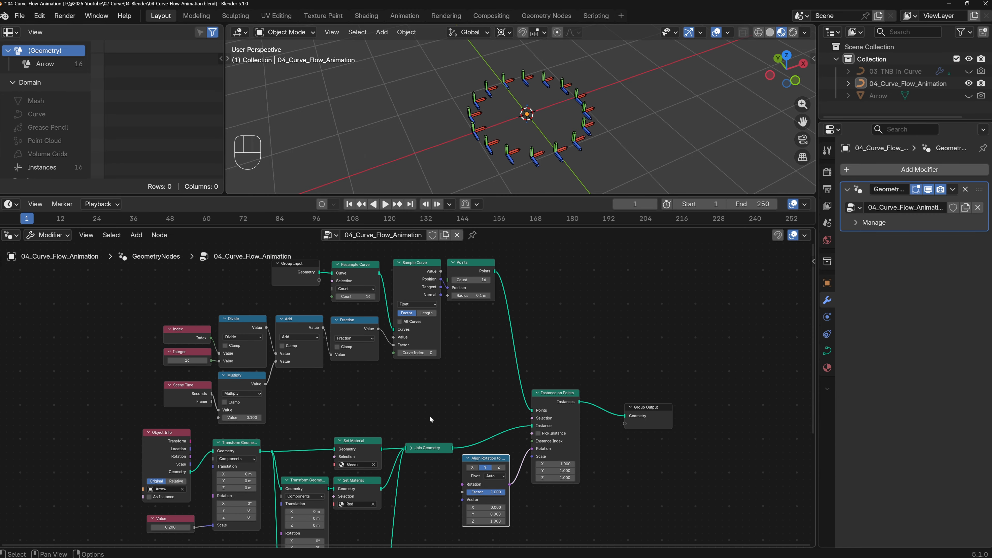
scroll(429, 415, "down", 1)
left_click_drag(438, 279, 454, 324)
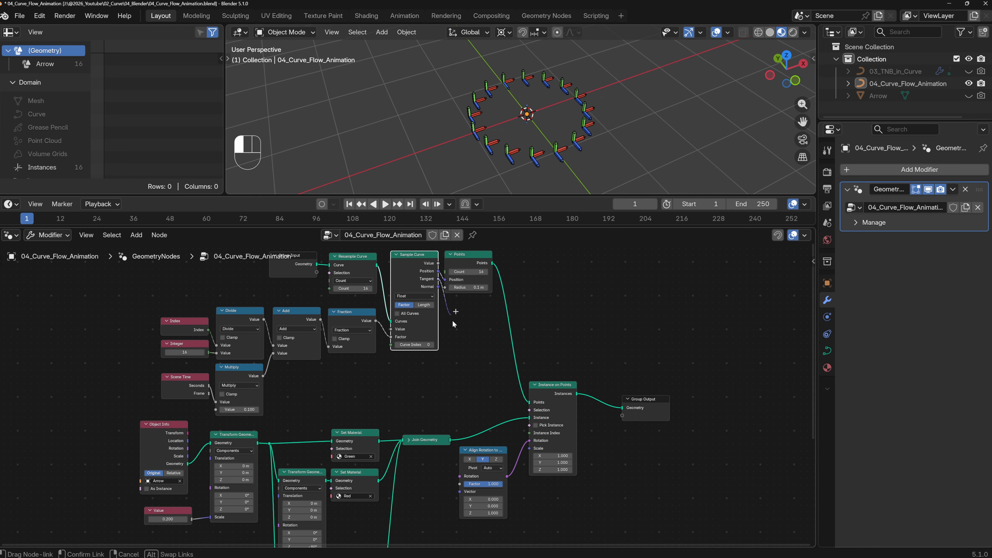
left_click_drag(454, 397, 458, 493)
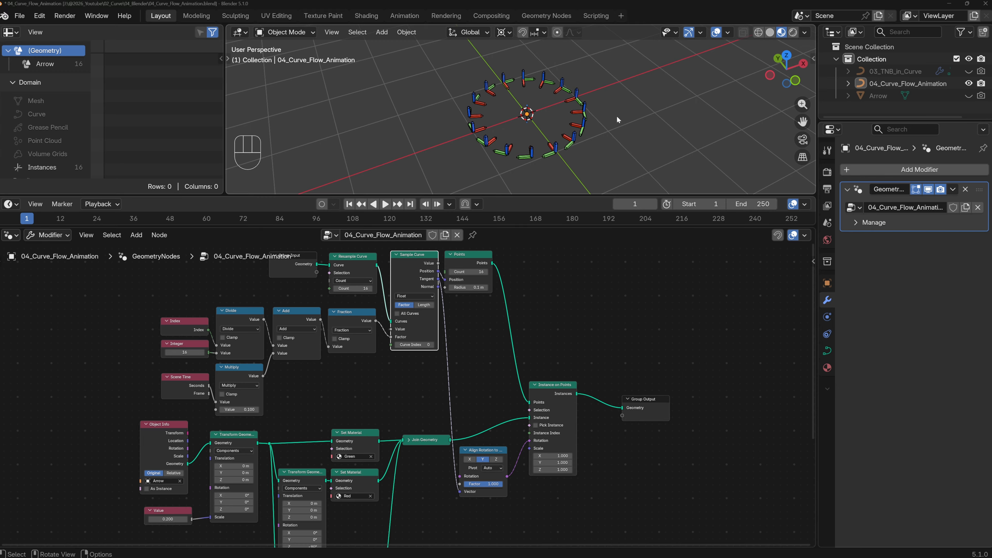
Play back the tangent-aligned arrows from another viewing angle and return to the first frame.
middle_click_drag(616, 116, 479, 136)
key("space")
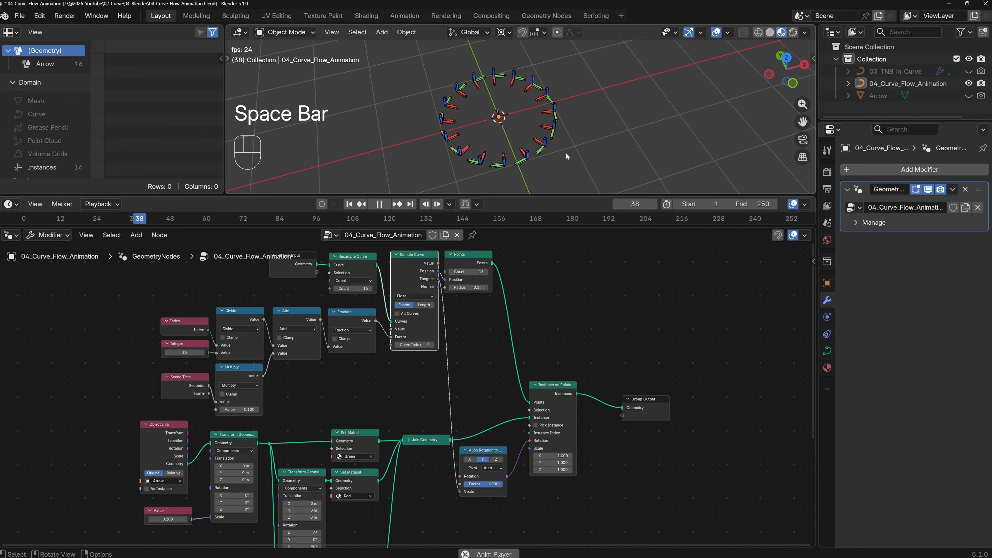
key("space")
key("shift+Left")
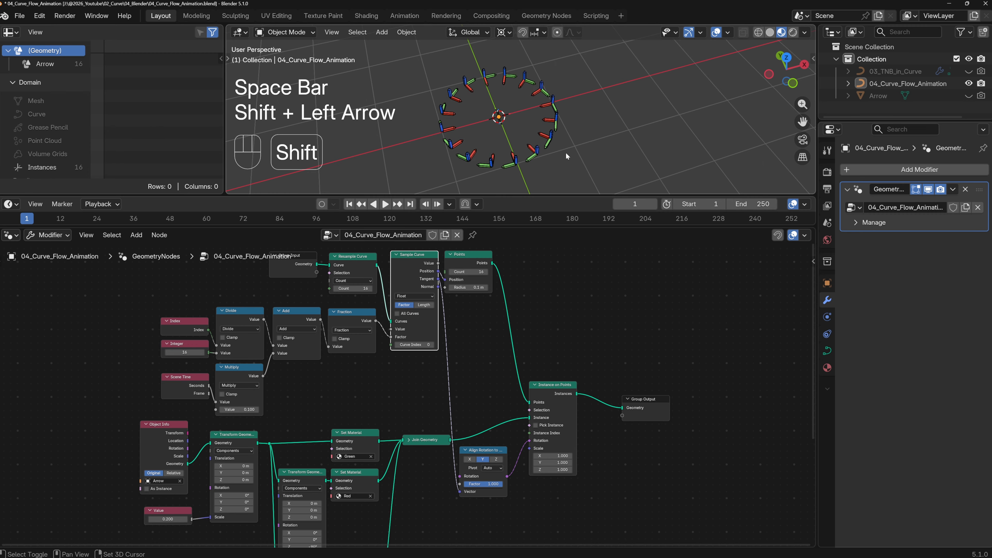
Enter Edit Mode on the Bézier circle and delete all its vertices.
key("Tab")
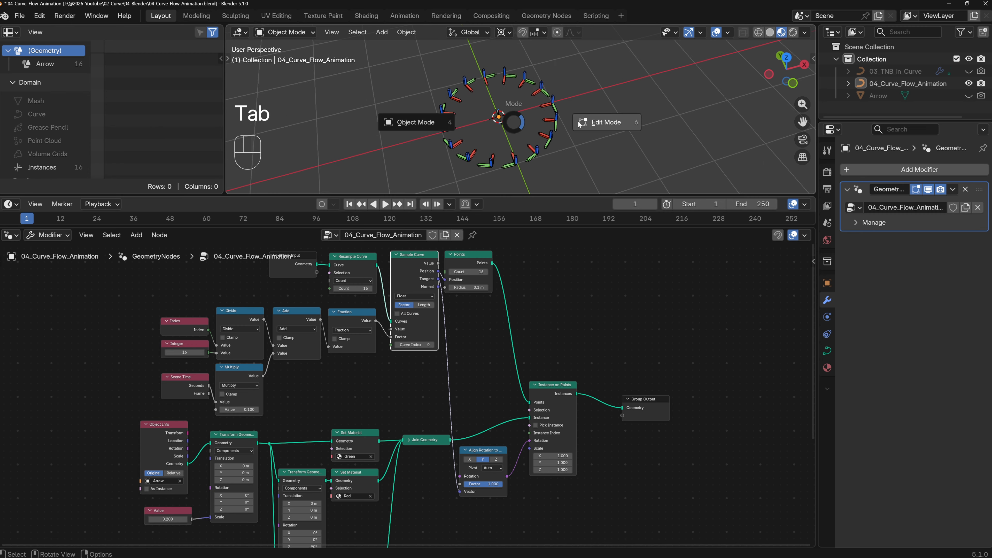
key("a")
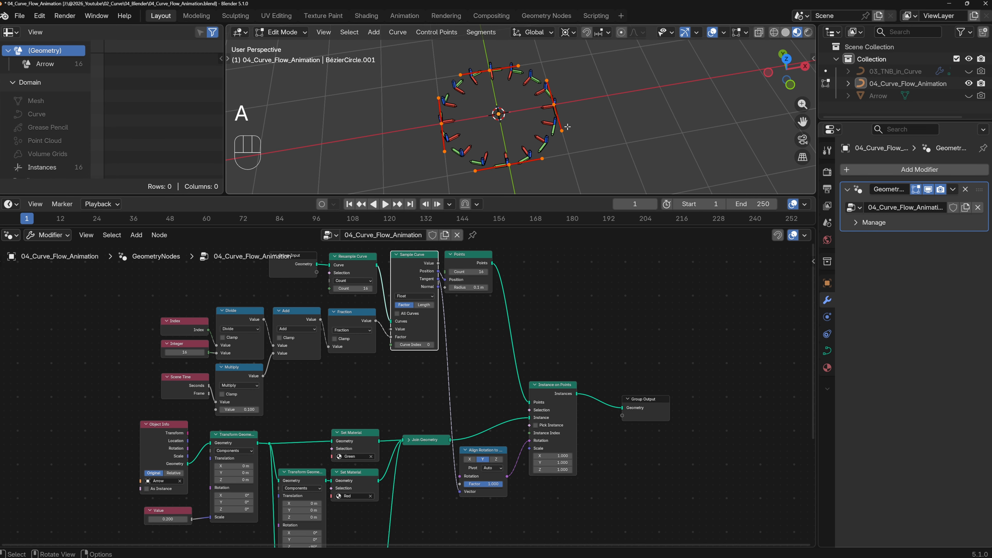
key("x")
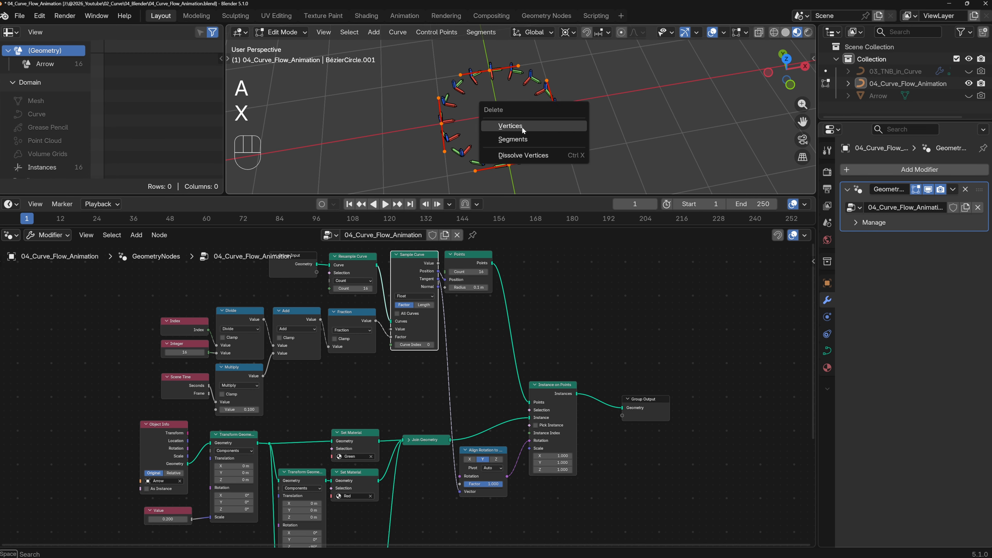
left_click(522, 128)
Draw a freehand looping spline around the origin in top view with the Draw tool, ending near its start.
key("t")
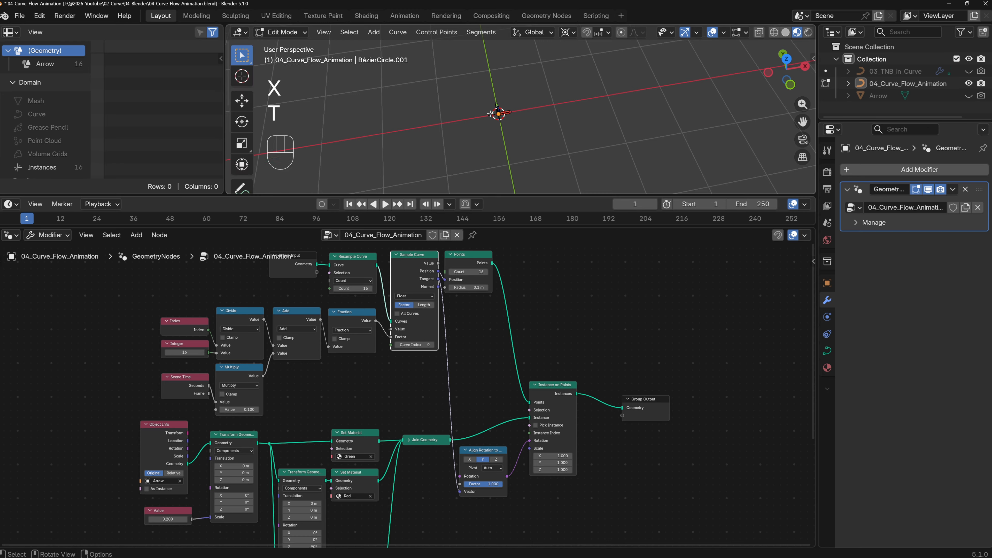
key("KP_7")
scroll(241, 129, "down", 3)
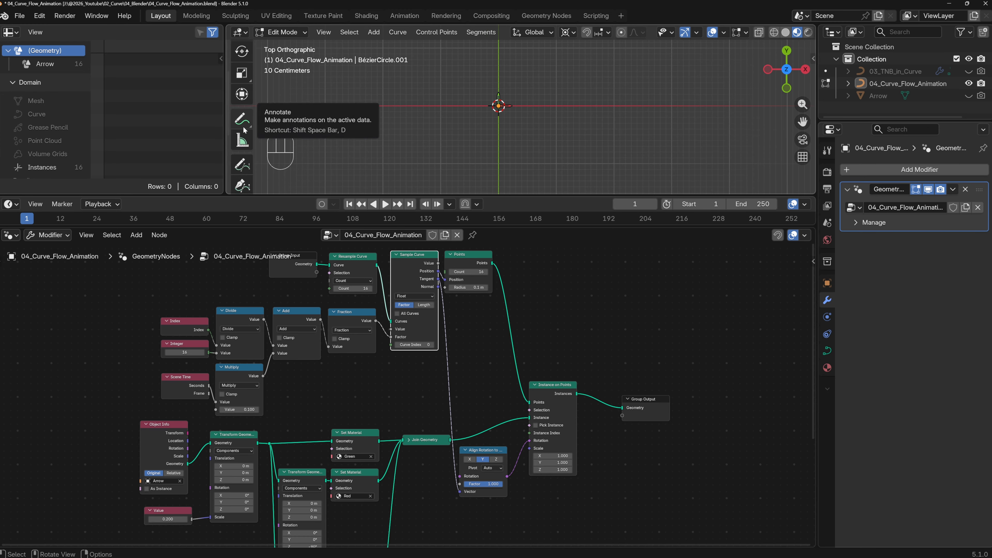
scroll(241, 144, "down", 1)
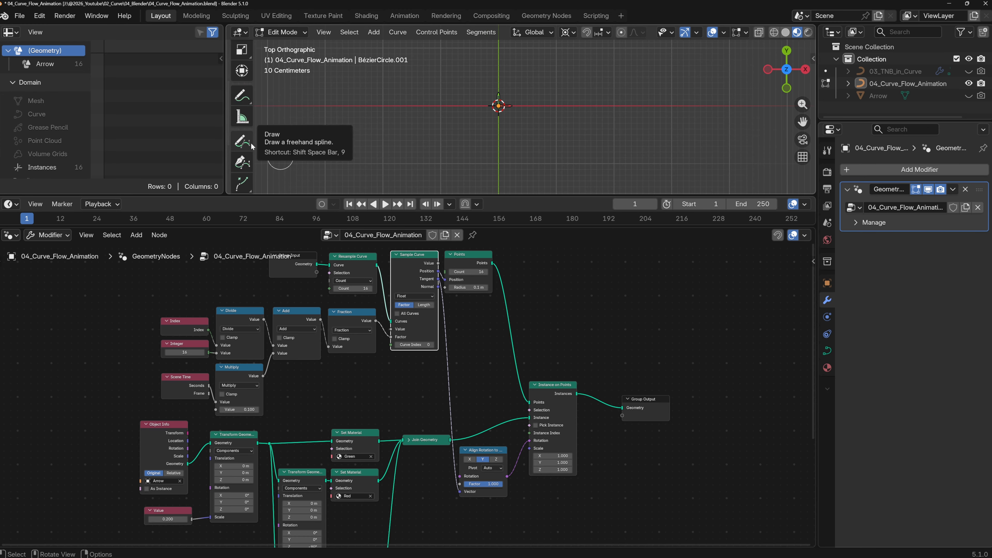
left_click(242, 141)
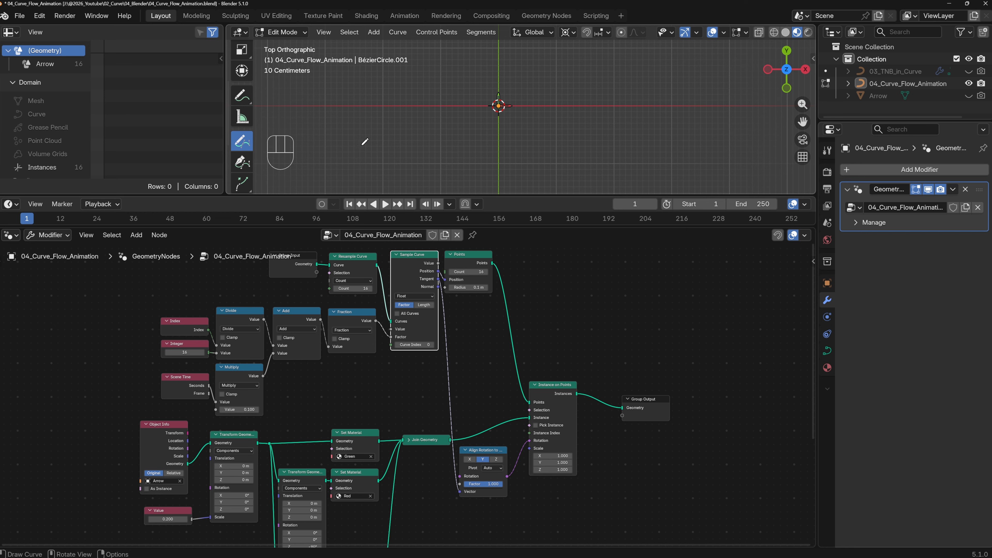
mouse_move(382, 141)
left_mouse_down()
mouse_move(417, 76)
mouse_move(496, 143)
mouse_move(604, 85)
left_mouse_up()
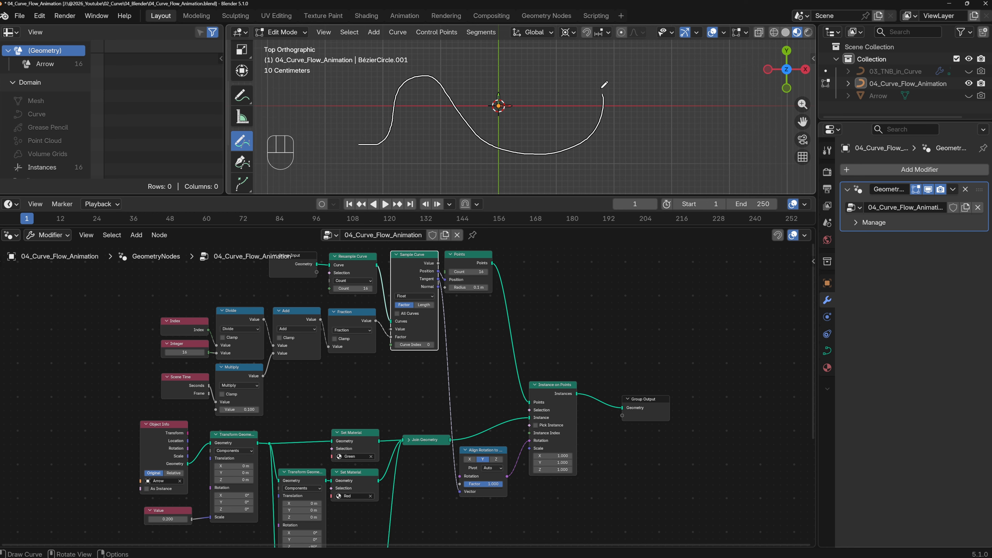
left_click_drag(518, 53, 377, 62)
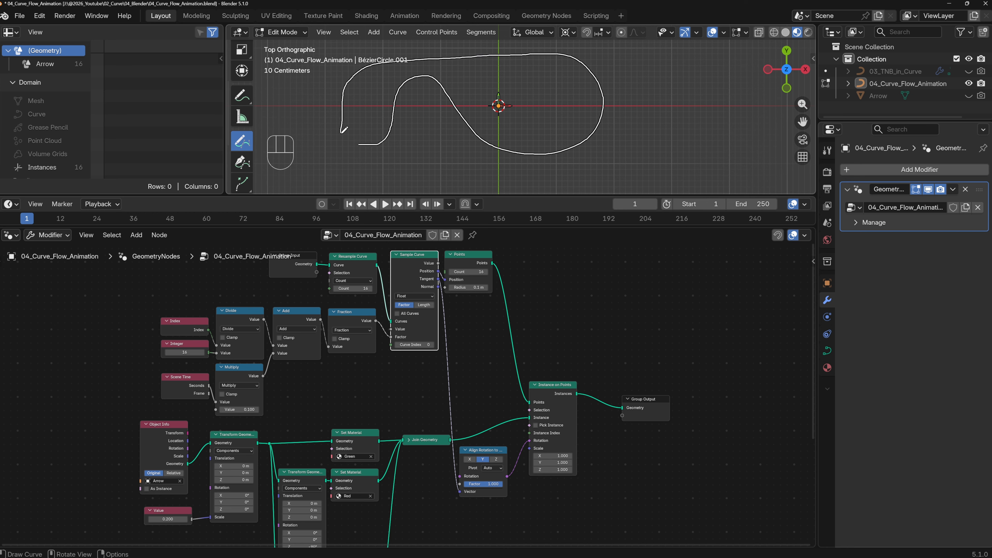
left_click_drag(346, 137, 347, 136)
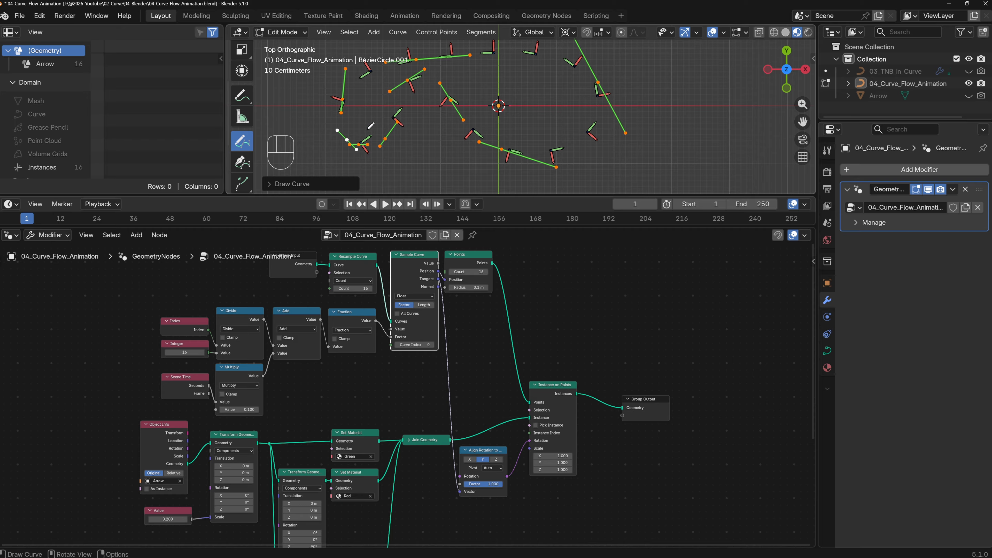
Close the drawn spline by enabling the Cyclic option in the Draw Curve settings.
middle_click_drag(408, 143, 407, 155)
key("KP_7")
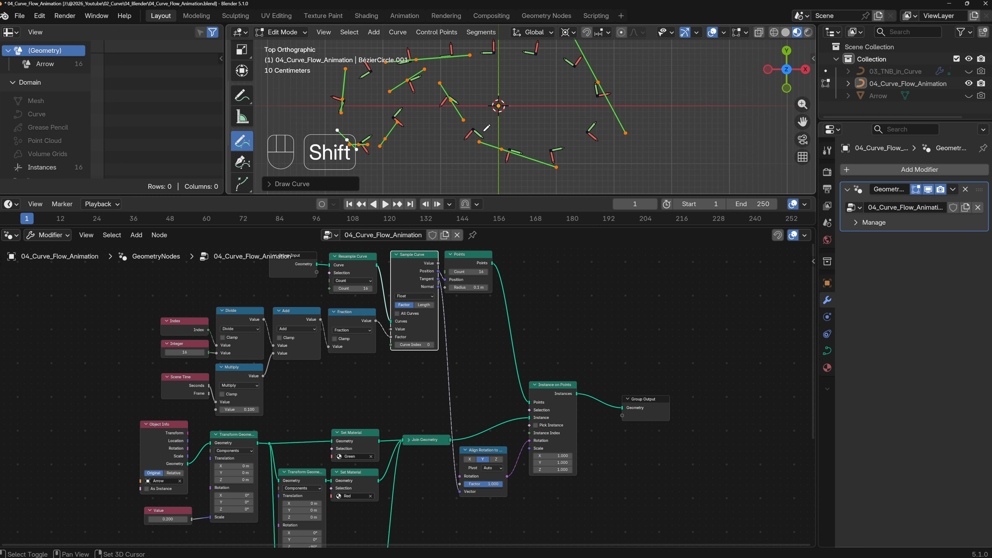
middle_click_drag(234, 172, 350, 166, "shift")
left_click(273, 187)
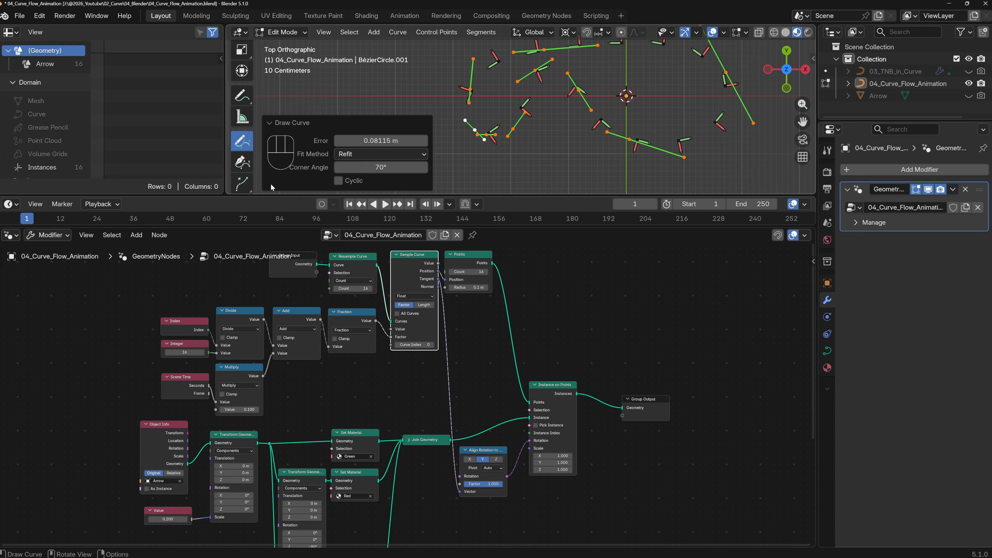
left_click(338, 181)
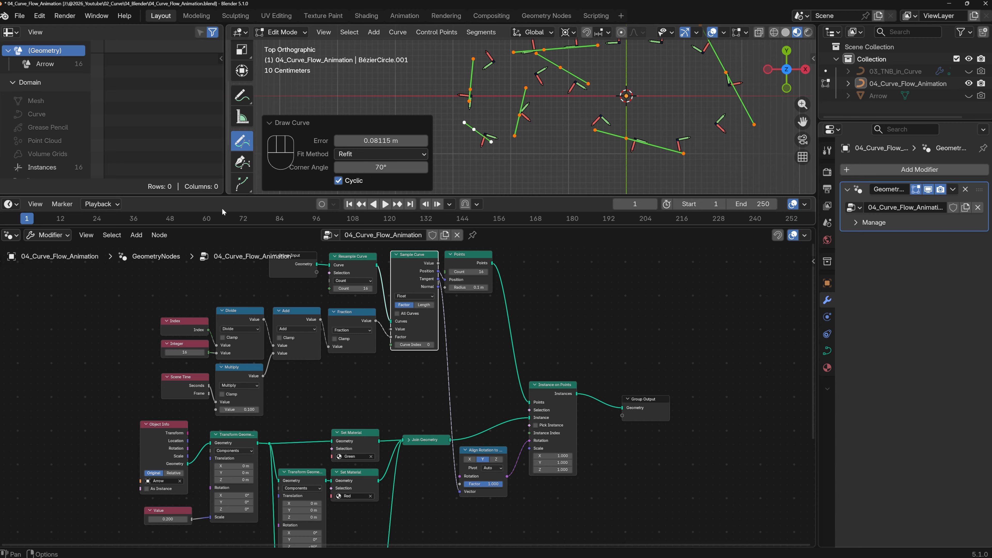
Play the animation and switch the spline's Cyclic option off and on repeatedly to compare open and closed flow.
left_click(385, 204)
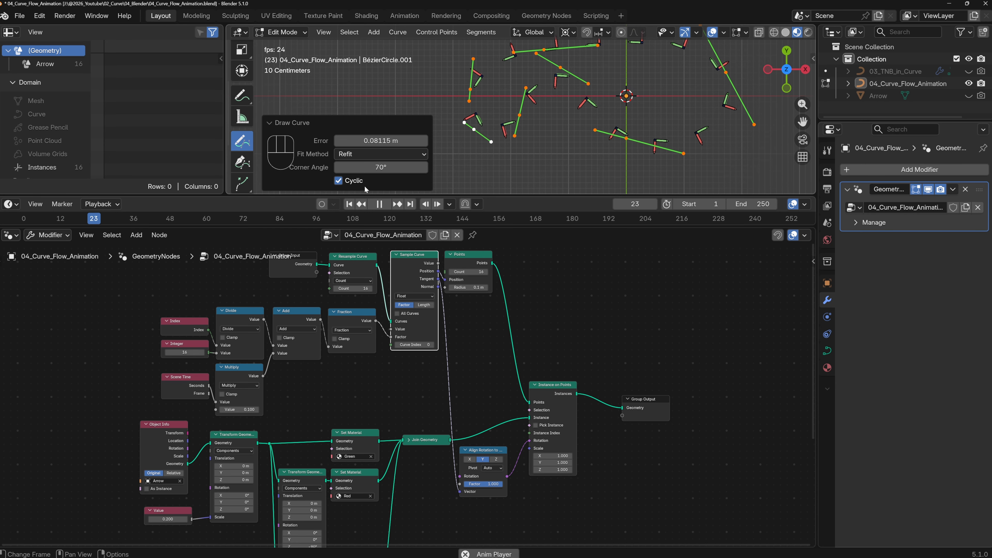
left_click(338, 181)
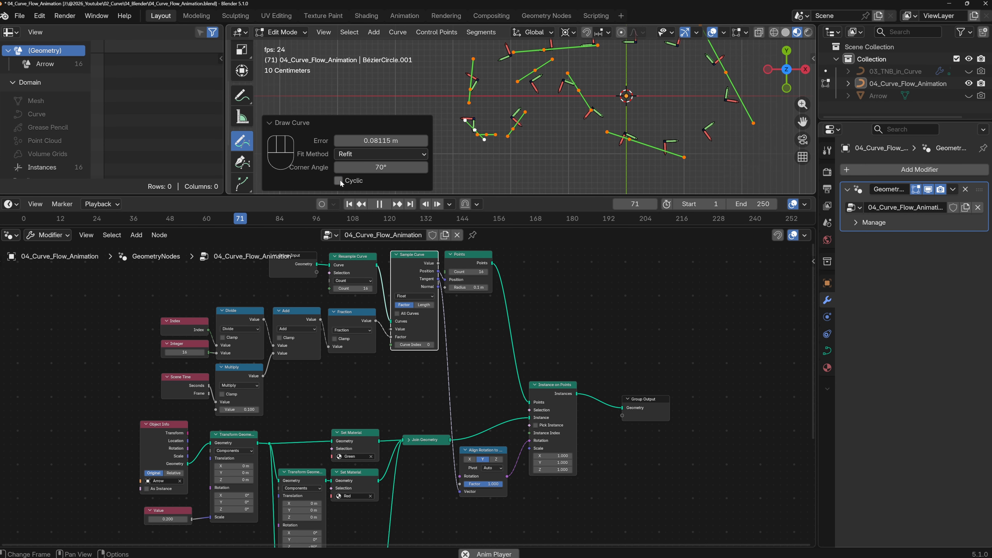
left_click(338, 181)
left_click(338, 180)
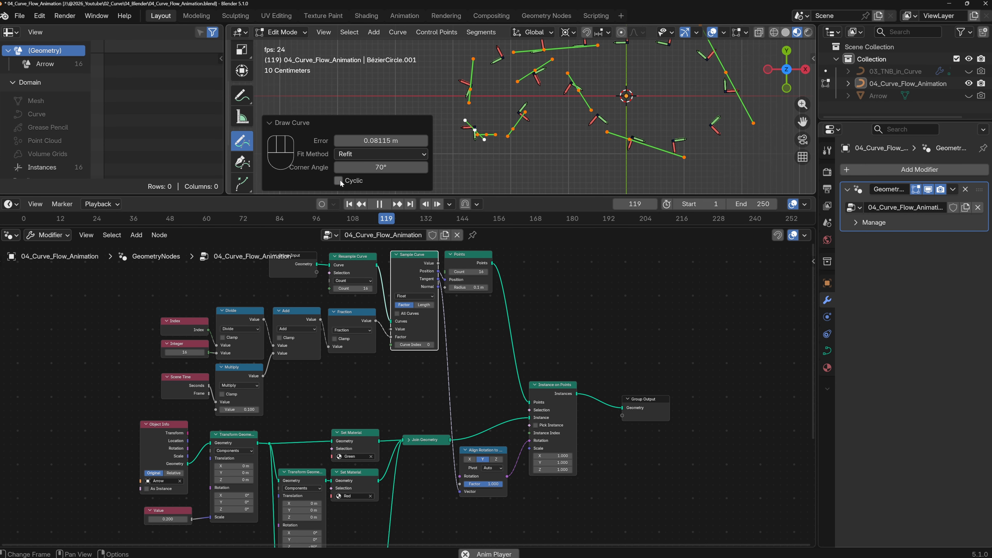
left_click(339, 181)
mouse_move(593, 98)
middle_mouse_down()
mouse_move(602, 69)
mouse_move(588, 76)
middle_mouse_up()
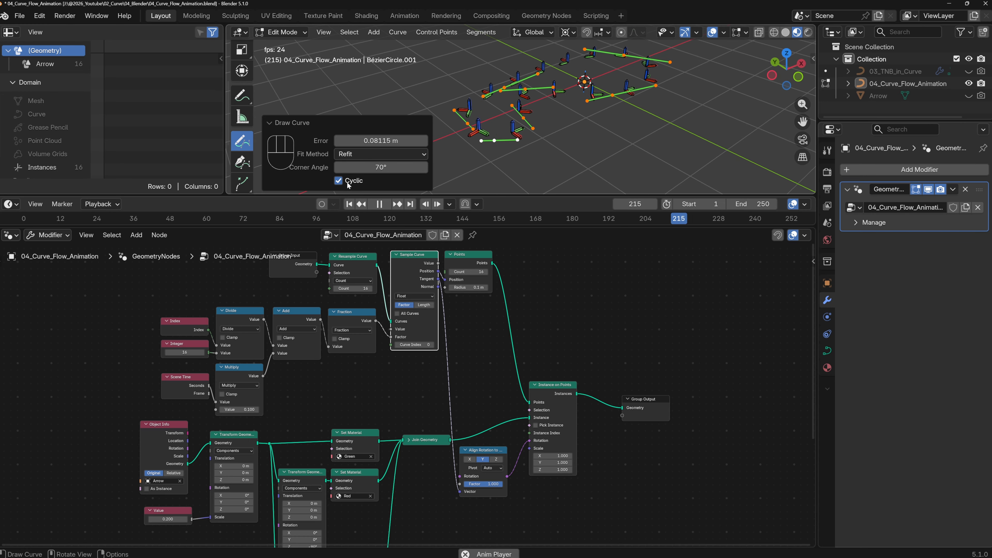
left_click(338, 180)
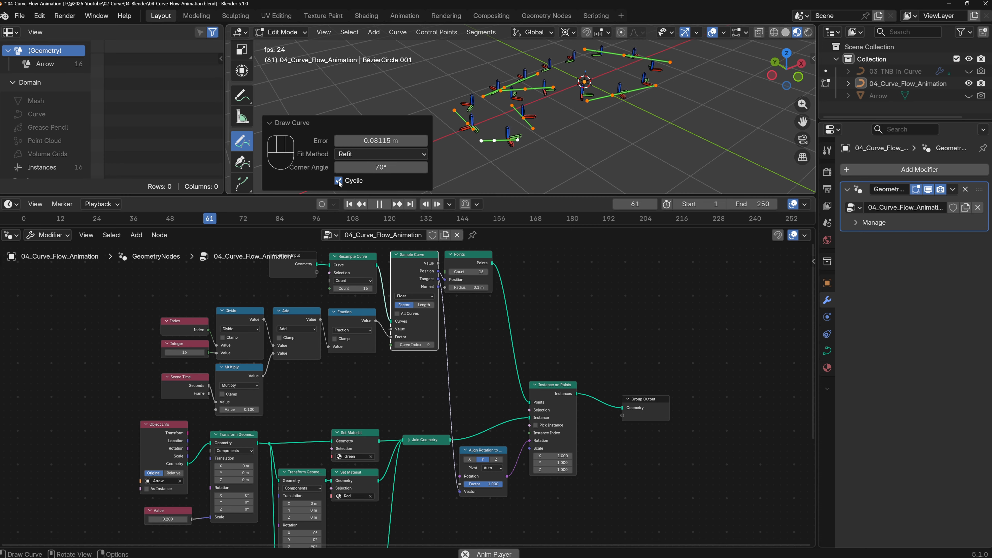
Enlarge the 3D viewport by shrinking the node editor area, and re-enable the spline's Cyclic option.
left_click_drag(547, 228, 547, 410)
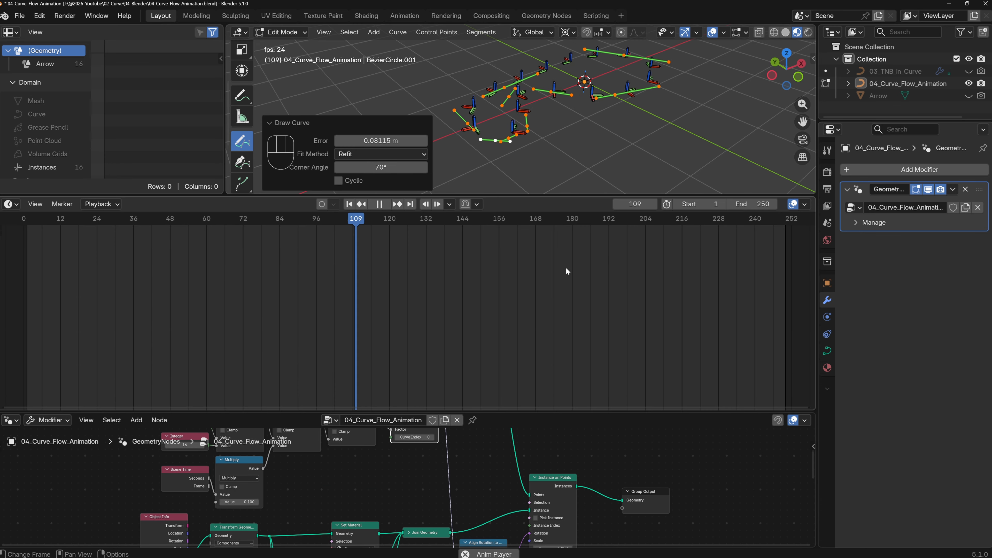
left_click_drag(537, 197, 536, 360)
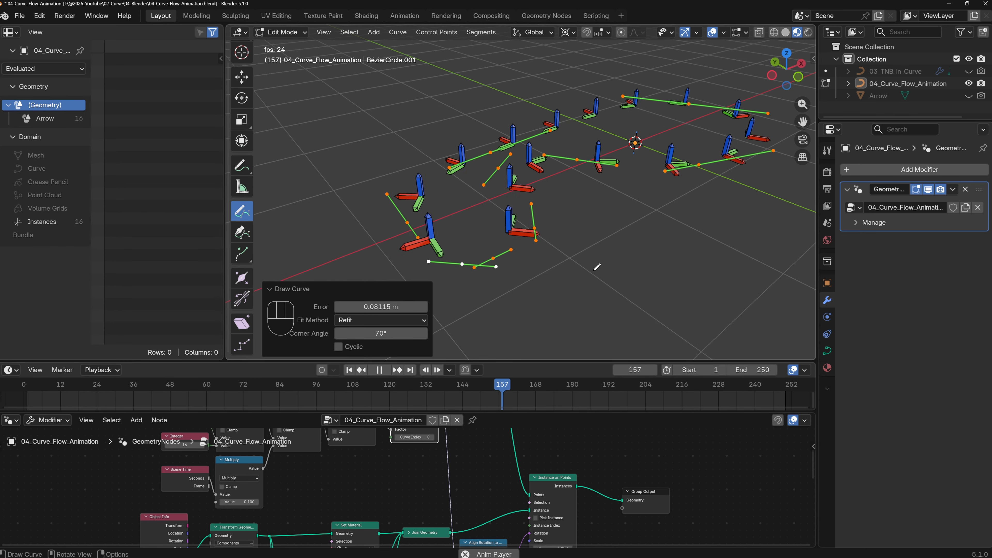
middle_click_drag(587, 245, 563, 244, "shift")
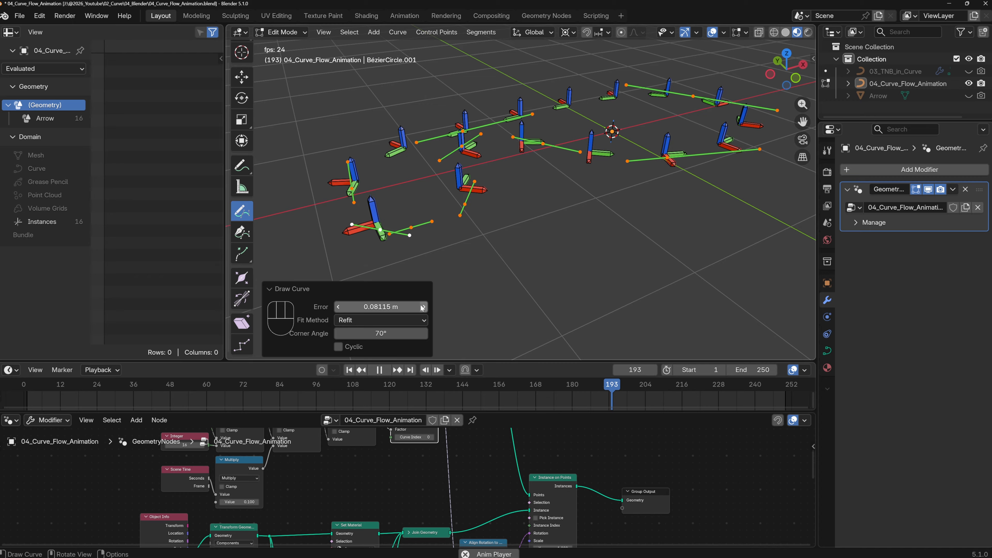
left_click(339, 348)
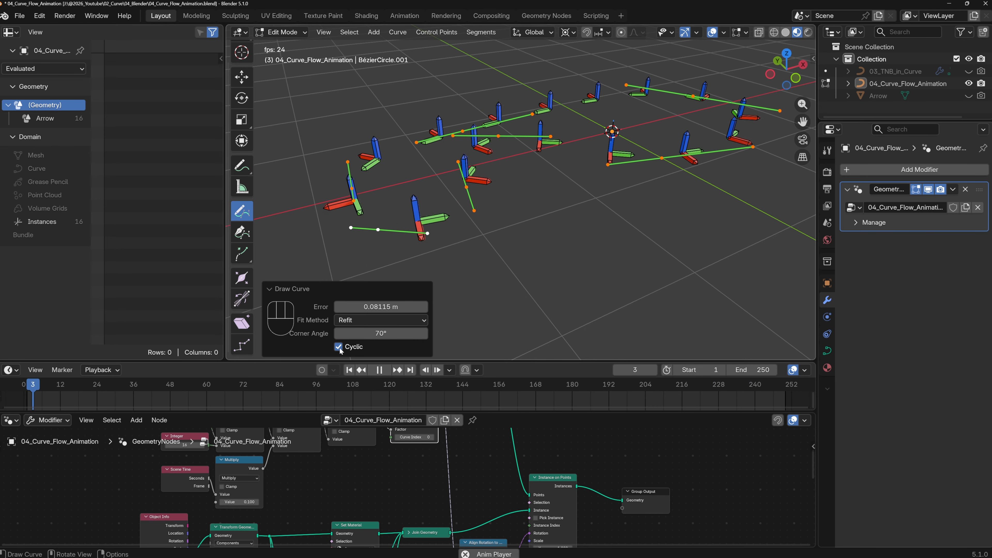